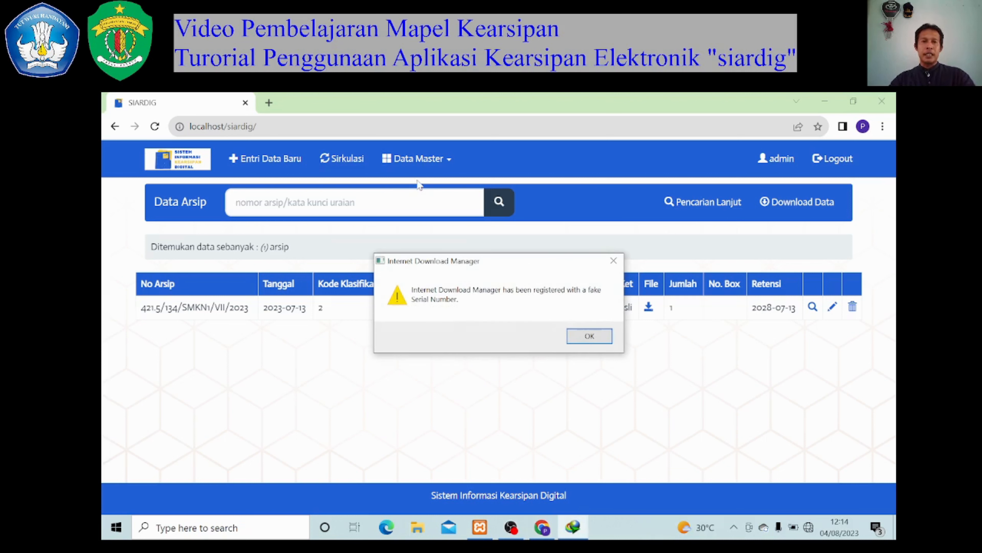
Step: Dismiss the Internet Download Manager warning and open the Klasifikasi master data
{"action": "left_click", "coordinate": [614, 261]}
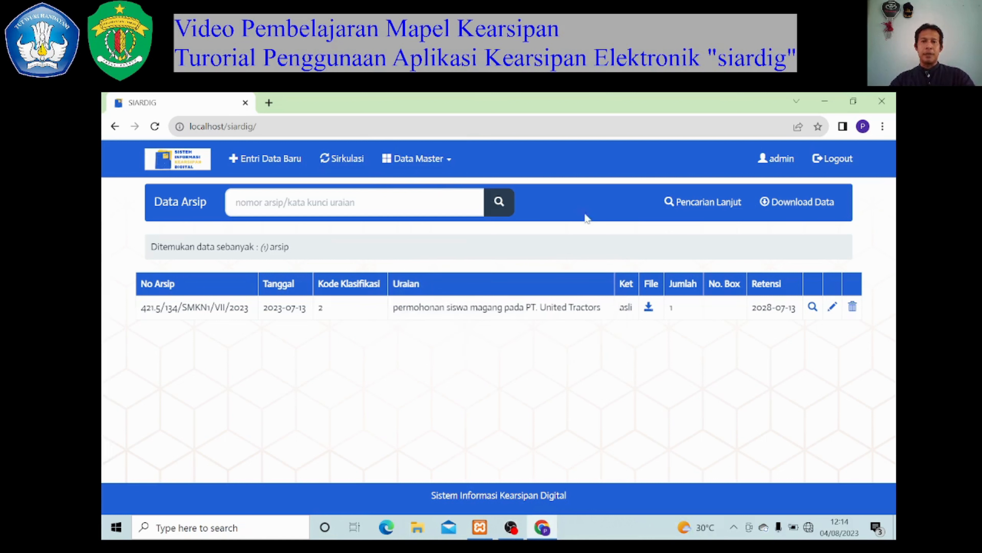
{"action": "left_click", "coordinate": [441, 159]}
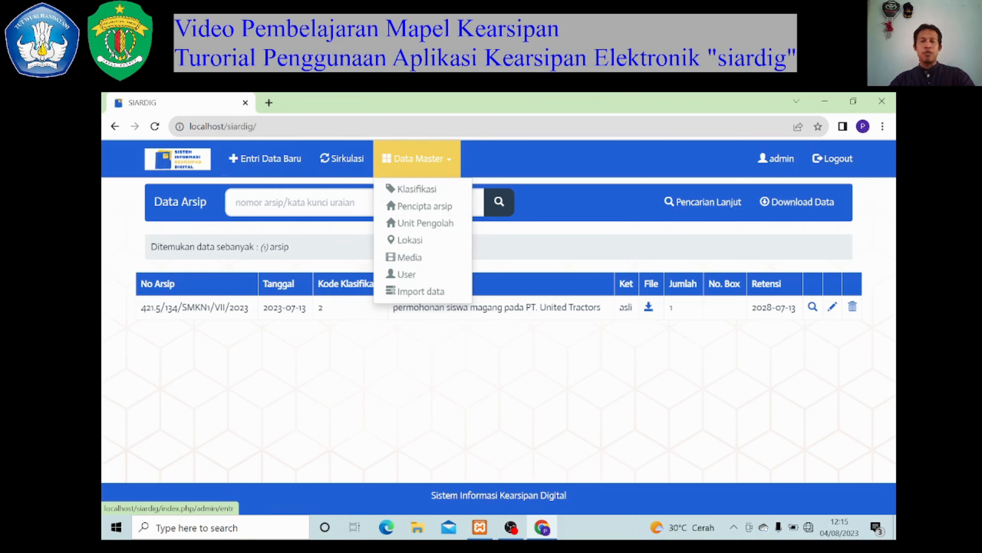
{"action": "left_click", "coordinate": [418, 195]}
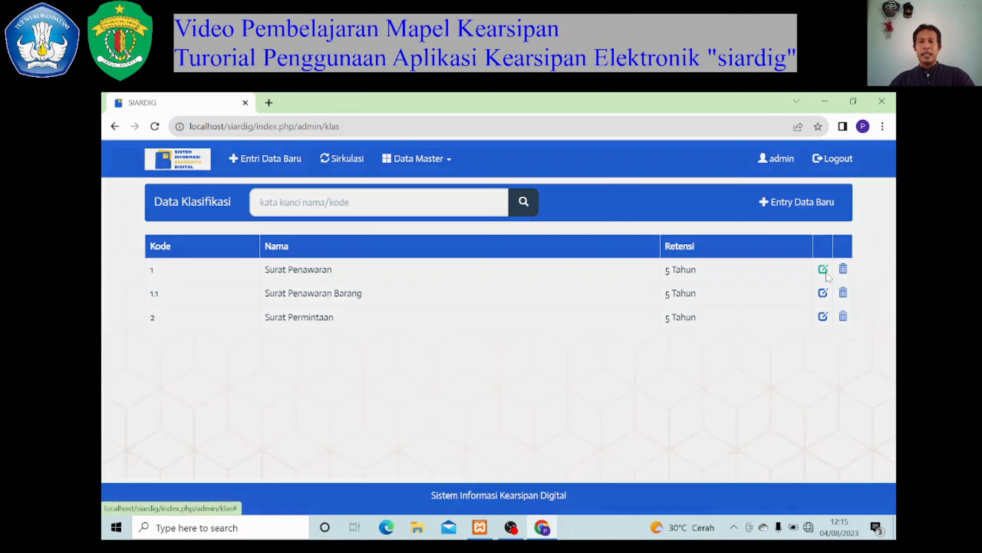
Step: Open the Surat Penawaran classification for editing, go through its Kode, Nama and Retensi fields, and save the record
{"action": "left_click", "coordinate": [823, 268]}
{"action": "left_click", "coordinate": [400, 222]}
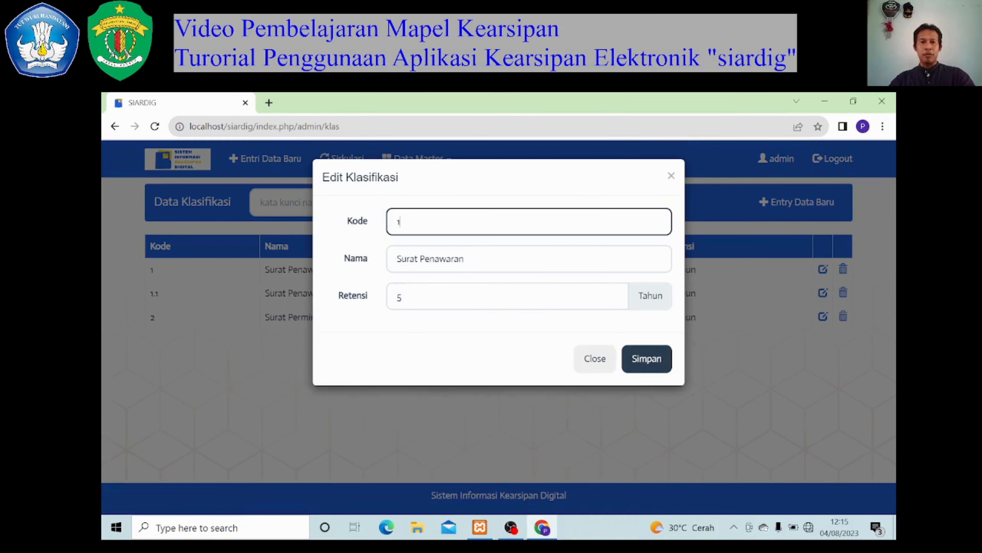
{"action": "left_click", "coordinate": [464, 258]}
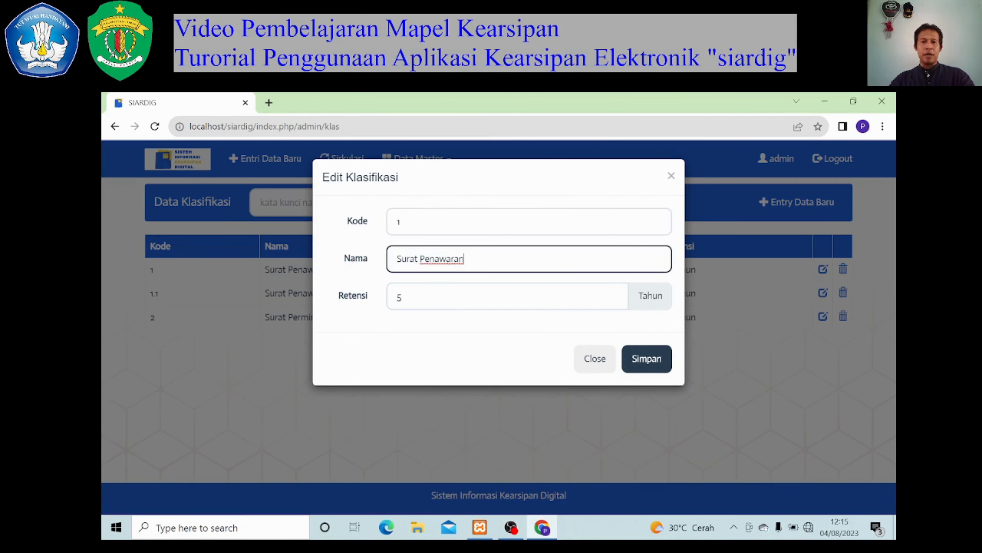
{"action": "left_click", "coordinate": [400, 296]}
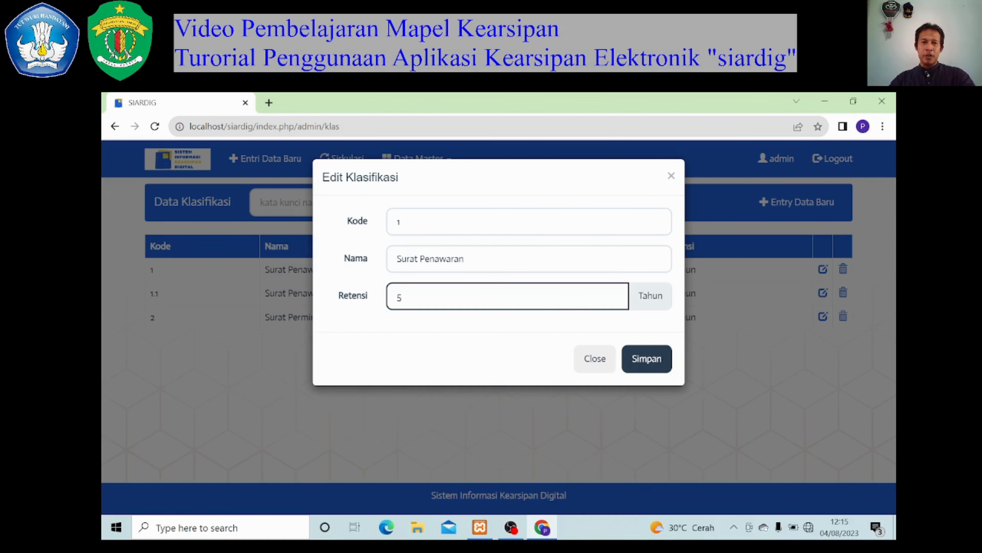
{"action": "key", "text": "shift+Tab"}
{"action": "key", "text": "shift+Tab"}
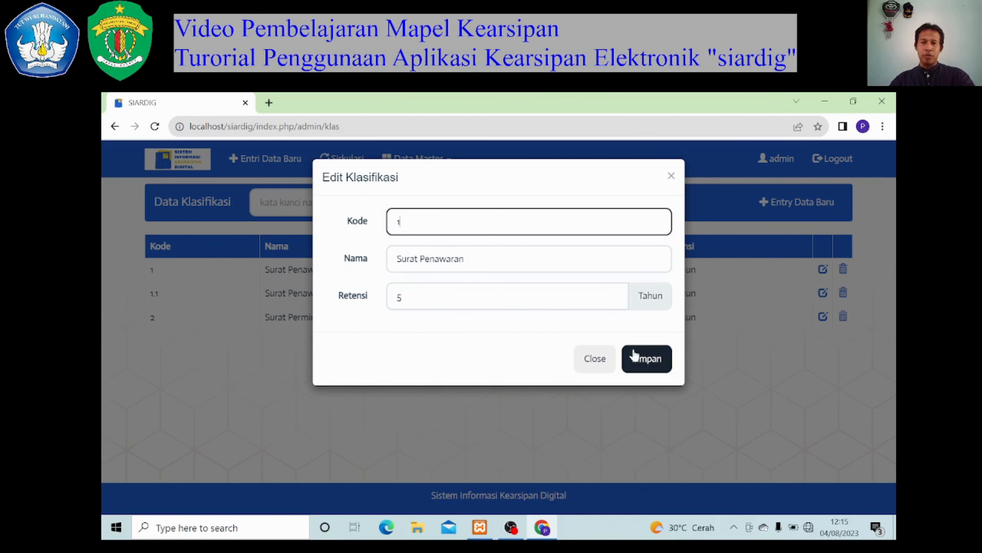
{"action": "left_click", "coordinate": [634, 358]}
{"action": "left_click", "coordinate": [606, 198]}
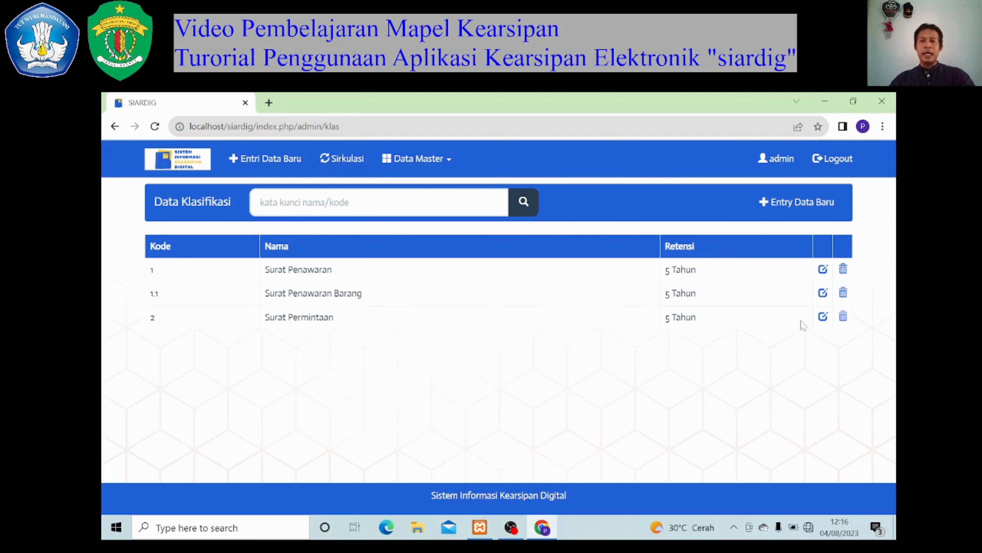
Step: Open the Surat Permintaan classification for editing and save the record
{"action": "left_click", "coordinate": [820, 319]}
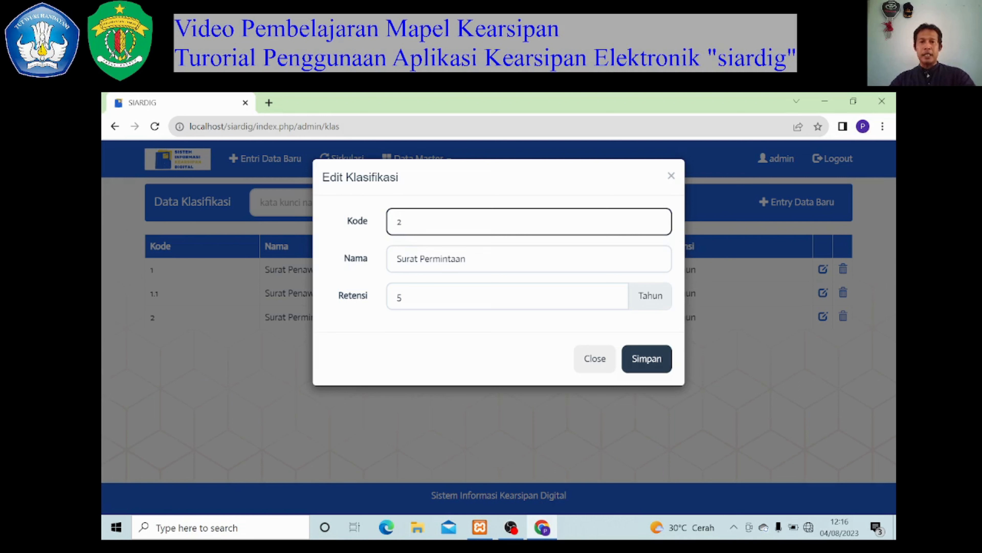
{"action": "left_click", "coordinate": [643, 360]}
{"action": "left_click", "coordinate": [597, 203]}
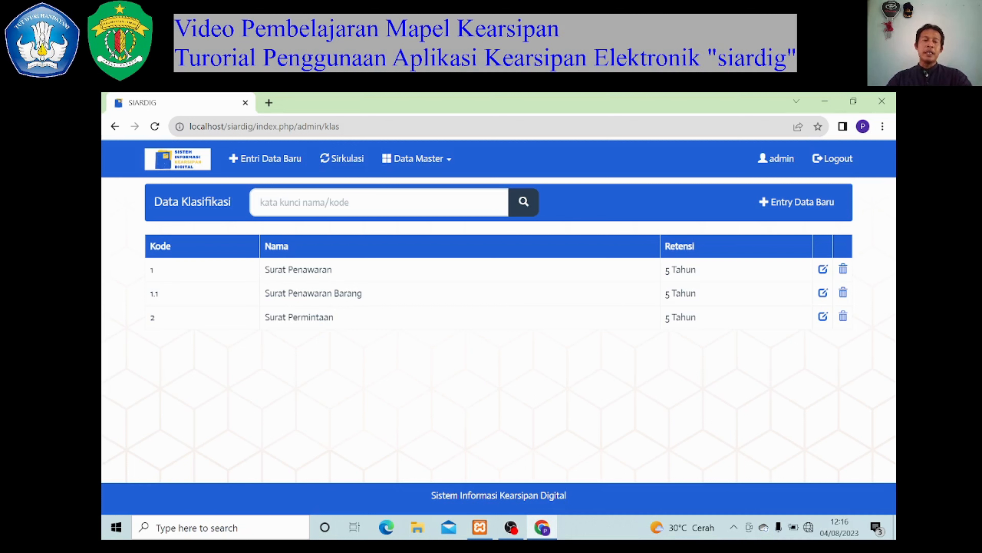
Step: Open the Surat Penawaran Barang classification for editing, go through its Kode and Nama fields, and save the record
{"action": "left_click", "coordinate": [823, 294]}
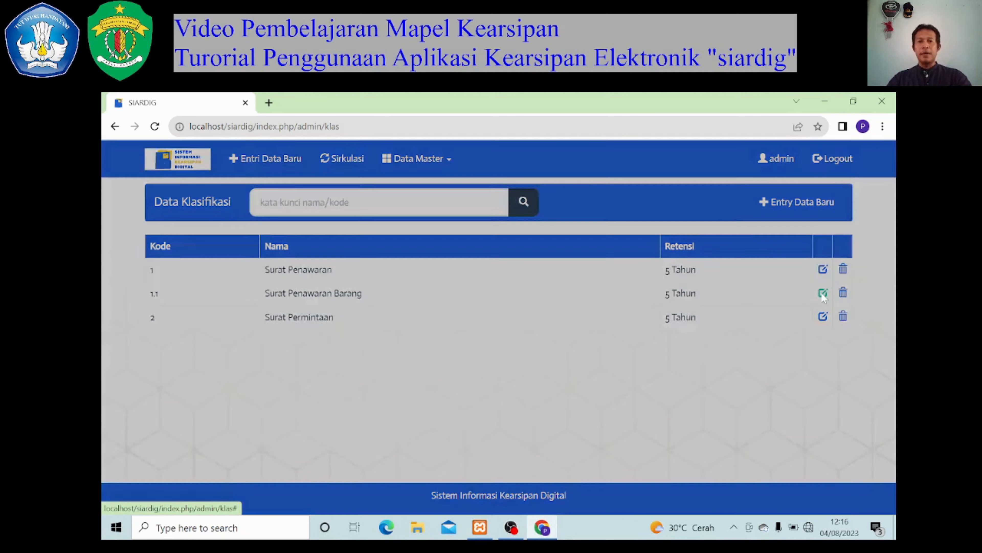
{"action": "left_click", "coordinate": [405, 222]}
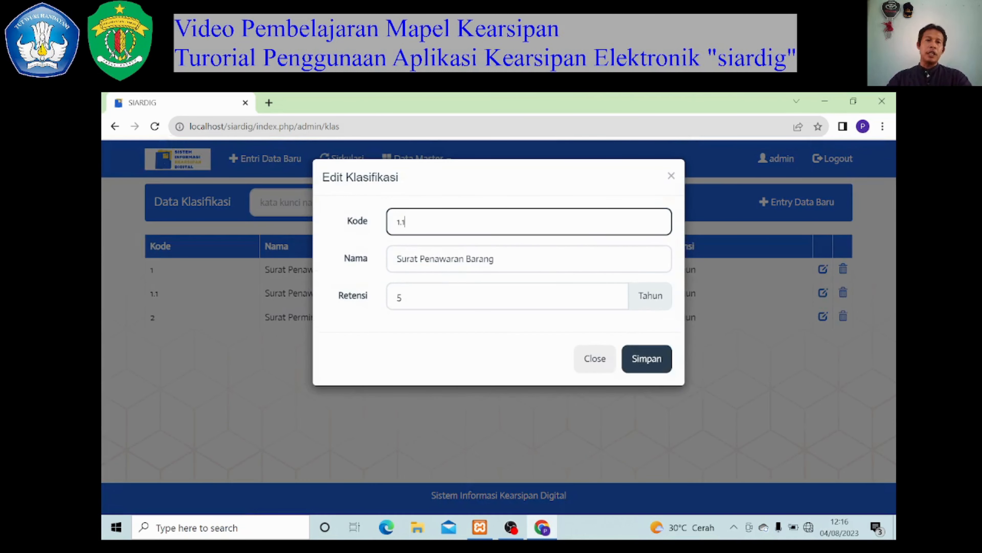
{"action": "left_click_drag", "start_coordinate": [403, 221], "coordinate": [396, 222]}
{"action": "left_click", "coordinate": [404, 222]}
{"action": "left_click", "coordinate": [464, 259]}
{"action": "left_click", "coordinate": [405, 222]}
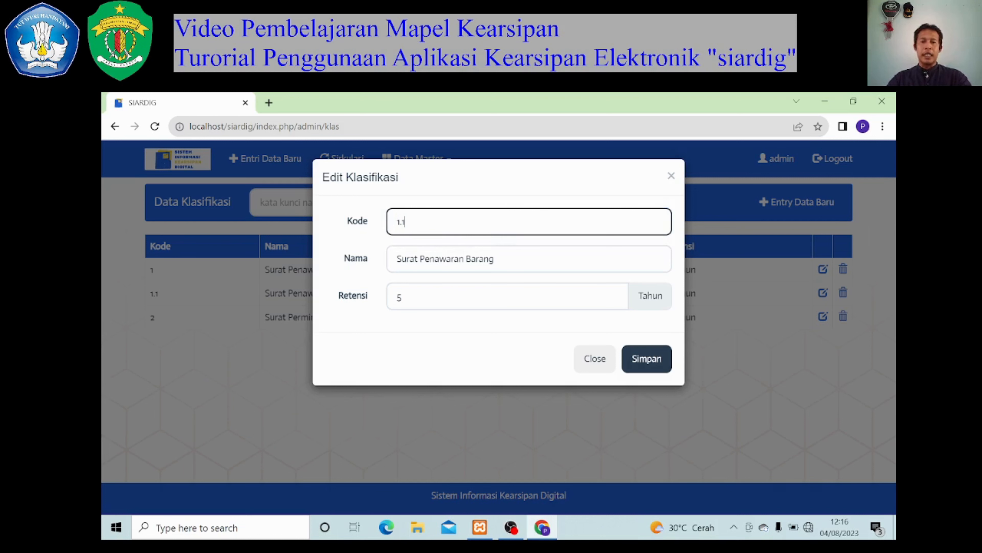
{"action": "left_click", "coordinate": [648, 360]}
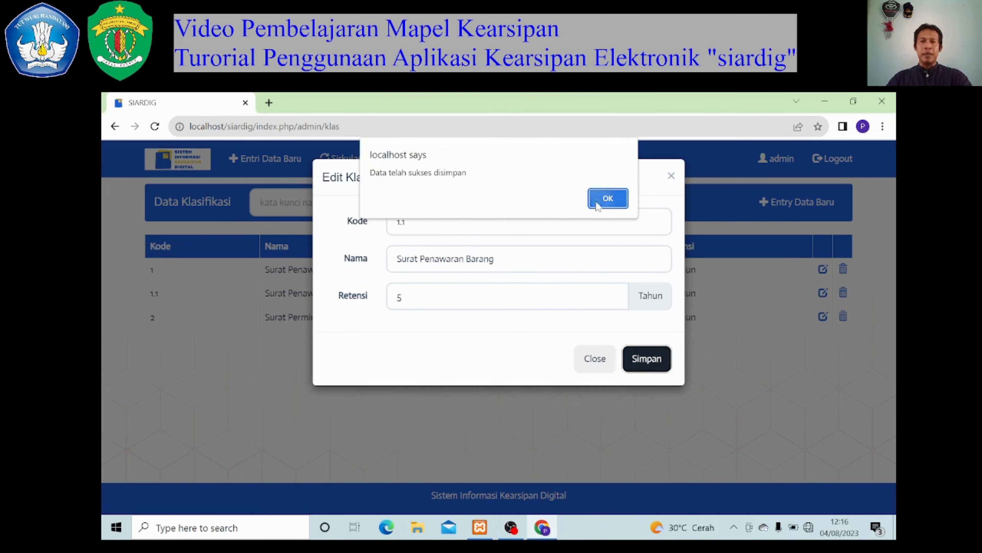
{"action": "left_click", "coordinate": [607, 202]}
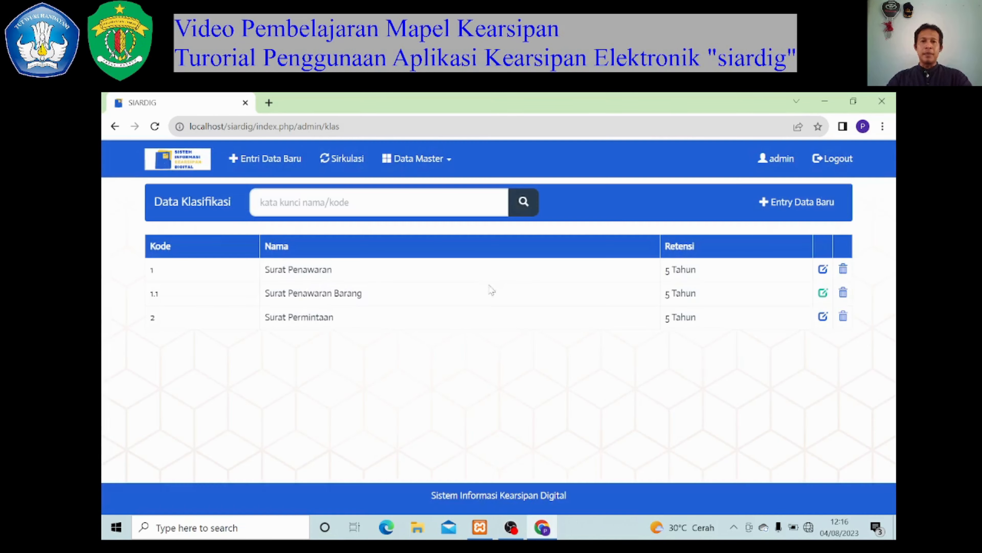
Step: Add a classification with Kode 1.2, Nama "Surat Penawaran Barang" and Retensi 5 Tahun, and save it
{"action": "left_click", "coordinate": [760, 203]}
{"action": "type", "text": "1"}
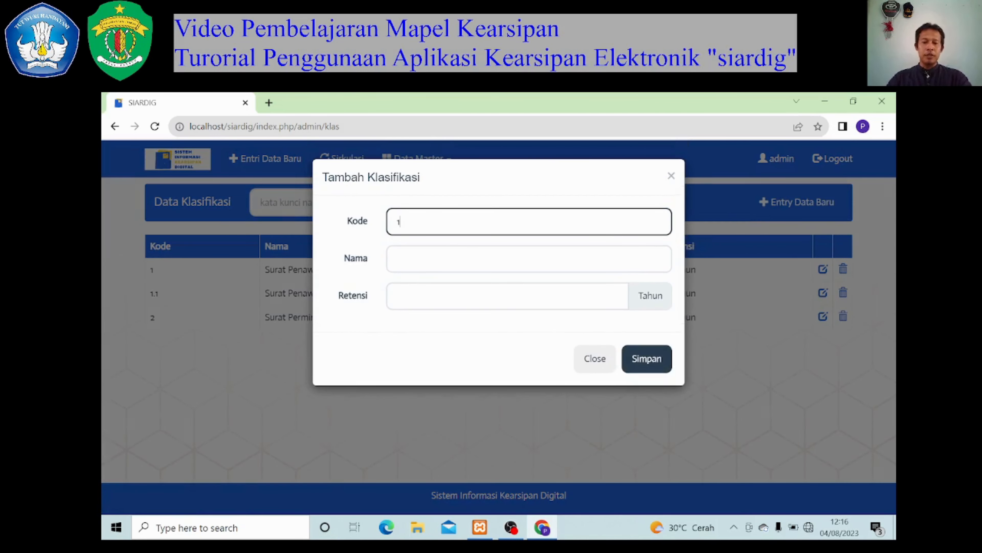
{"action": "type", "text": "."}
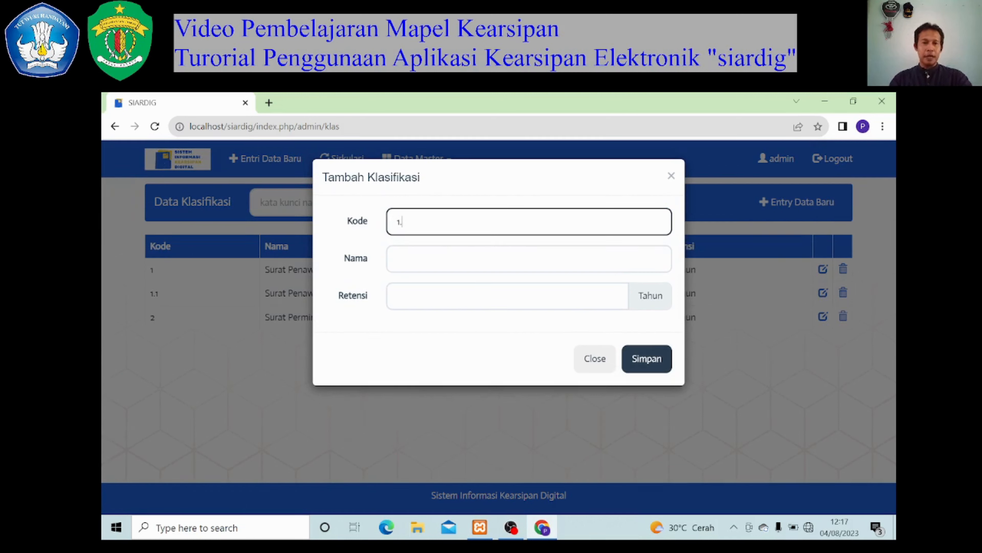
{"action": "type", "text": "2"}
{"action": "key", "text": "Tab"}
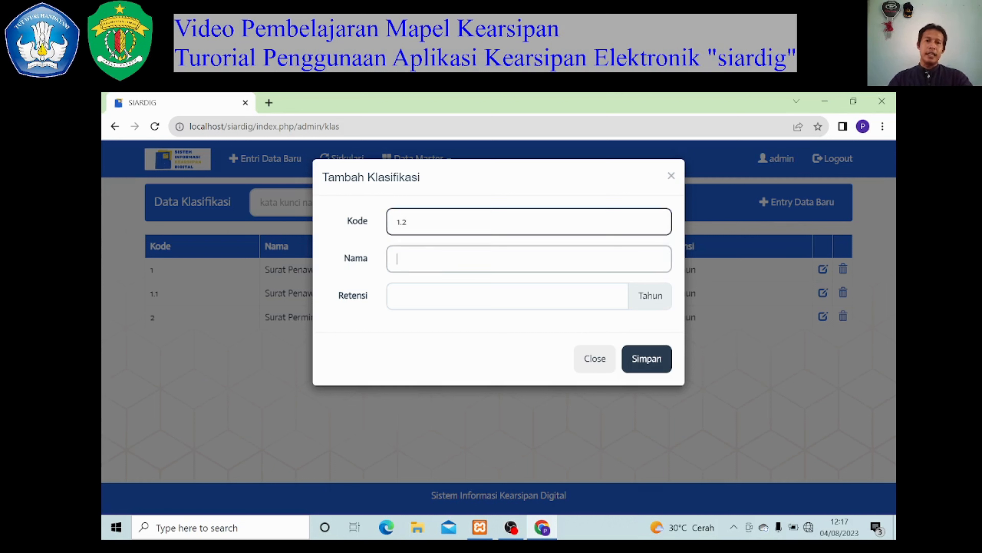
{"action": "type", "text": "Surat"}
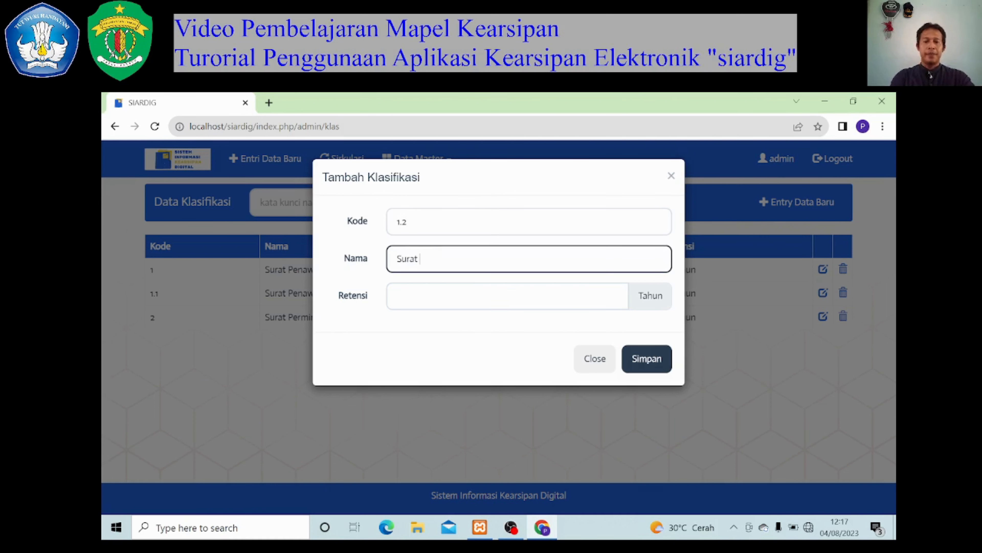
{"action": "type", "text": " Penawaran Barang"}
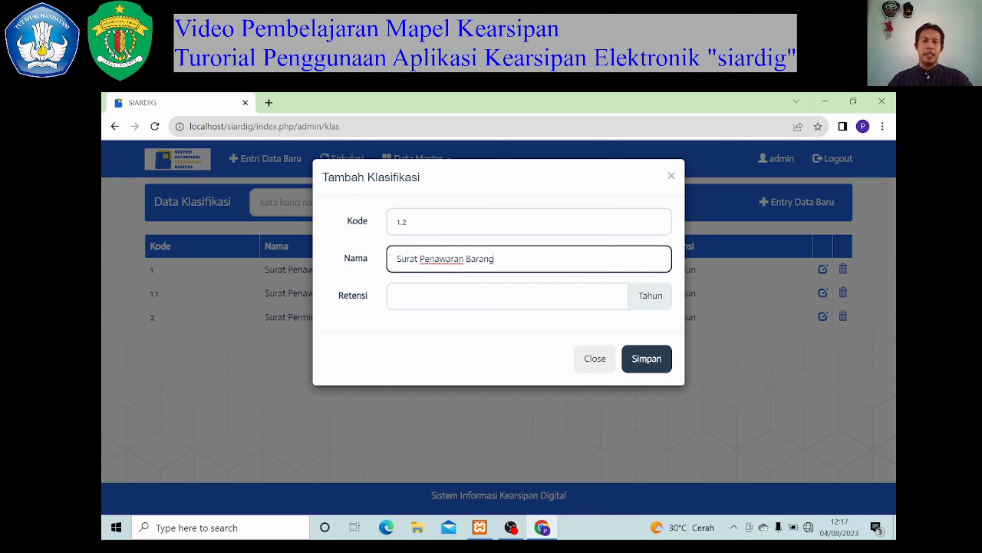
{"action": "key", "text": "Tab"}
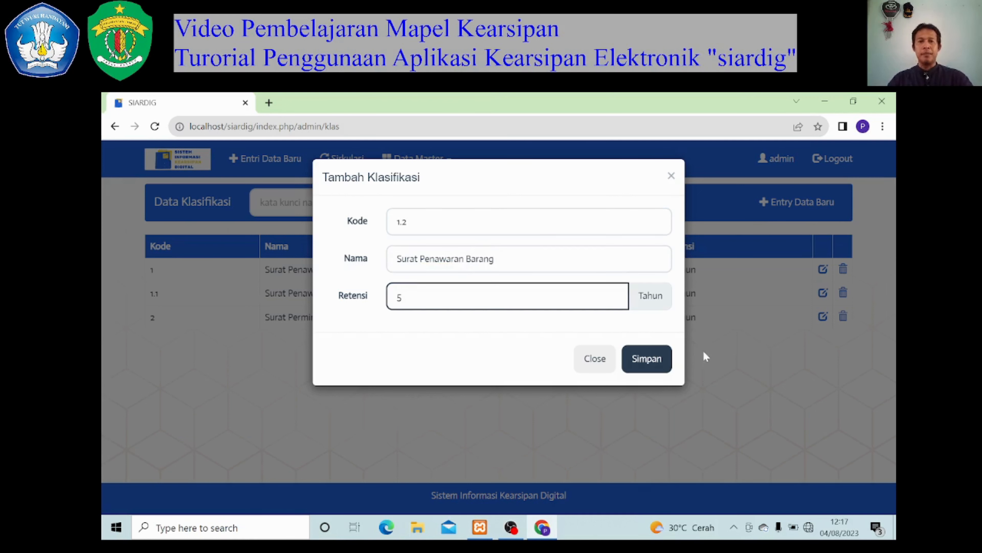
{"action": "left_click", "coordinate": [652, 361]}
{"action": "left_click", "coordinate": [599, 205]}
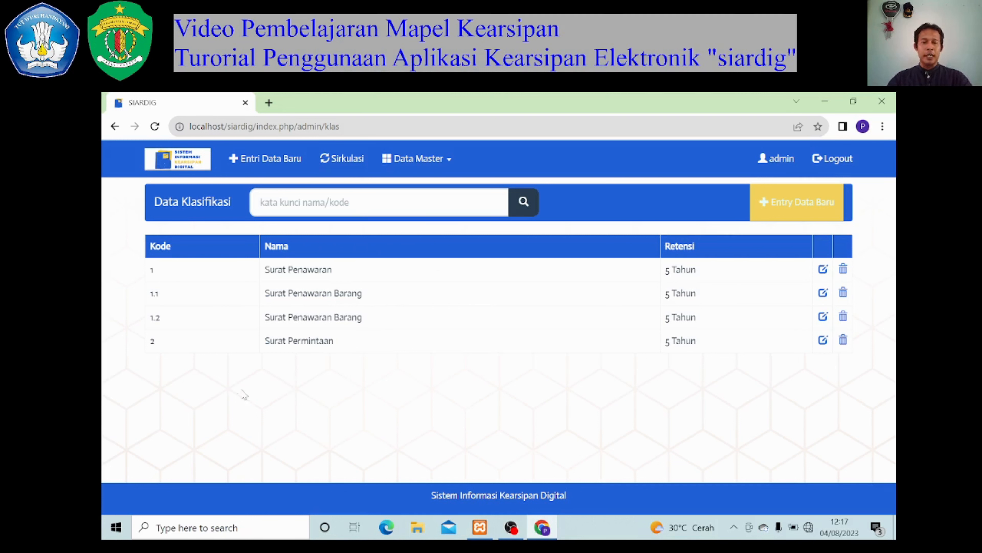
Step: Open the Pencipta Arsip master data and view its list of archive creators
{"action": "left_click", "coordinate": [418, 158]}
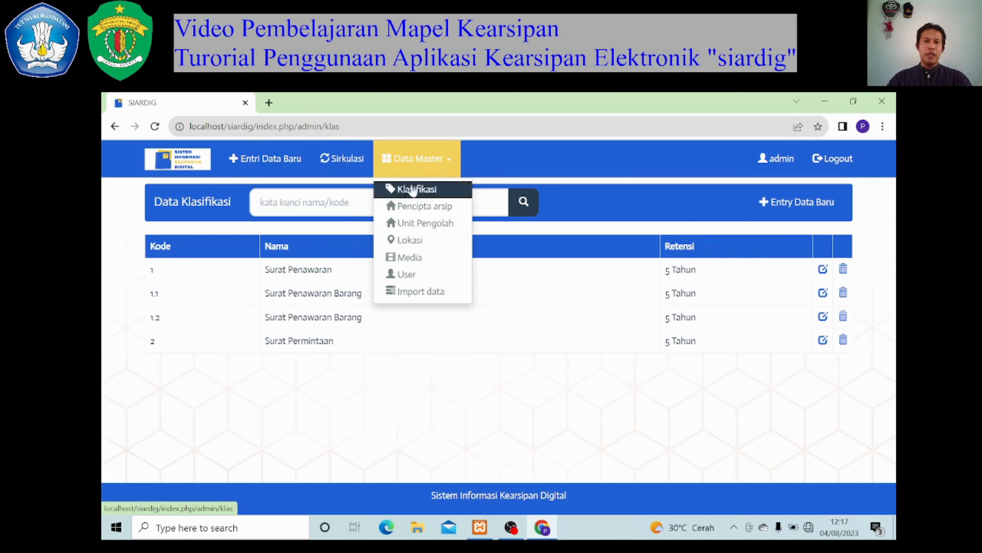
{"action": "left_click", "coordinate": [415, 212]}
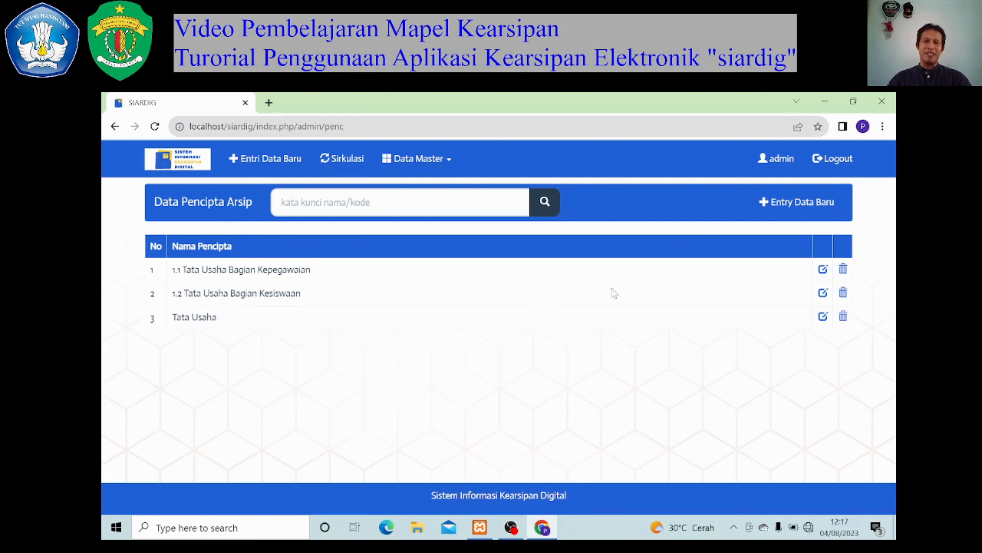
{"action": "left_click", "coordinate": [433, 161]}
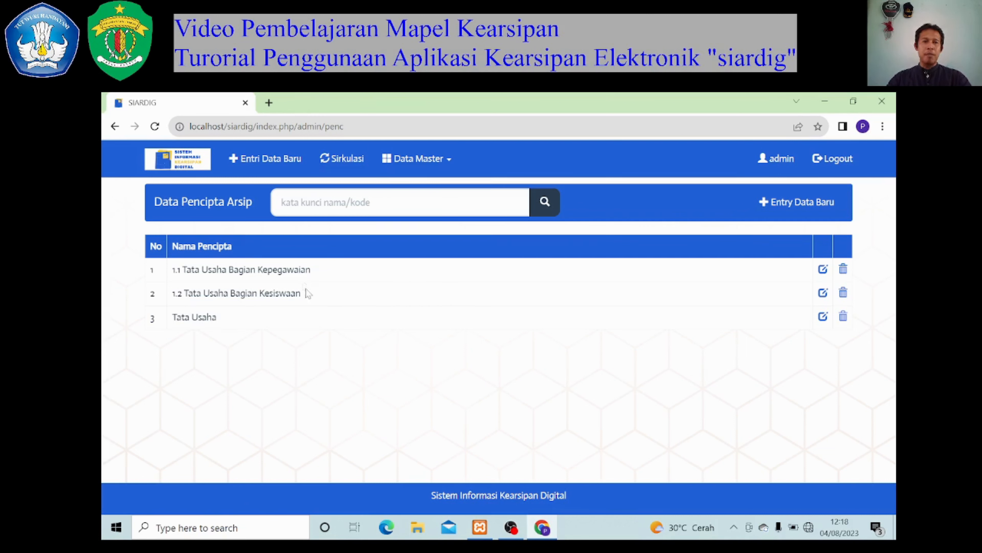
{"action": "mouse_move", "coordinate": [434, 161]}
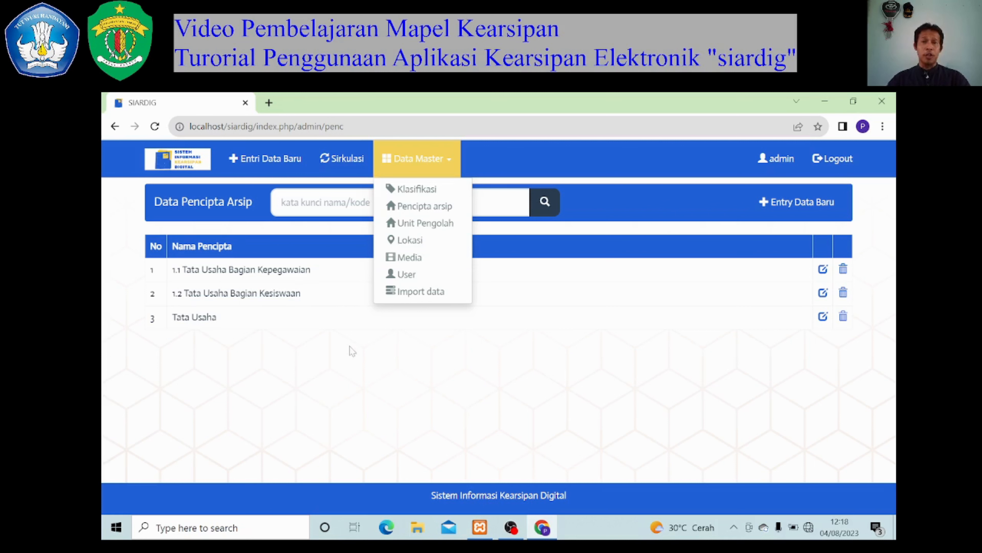
{"action": "left_click", "coordinate": [777, 212]}
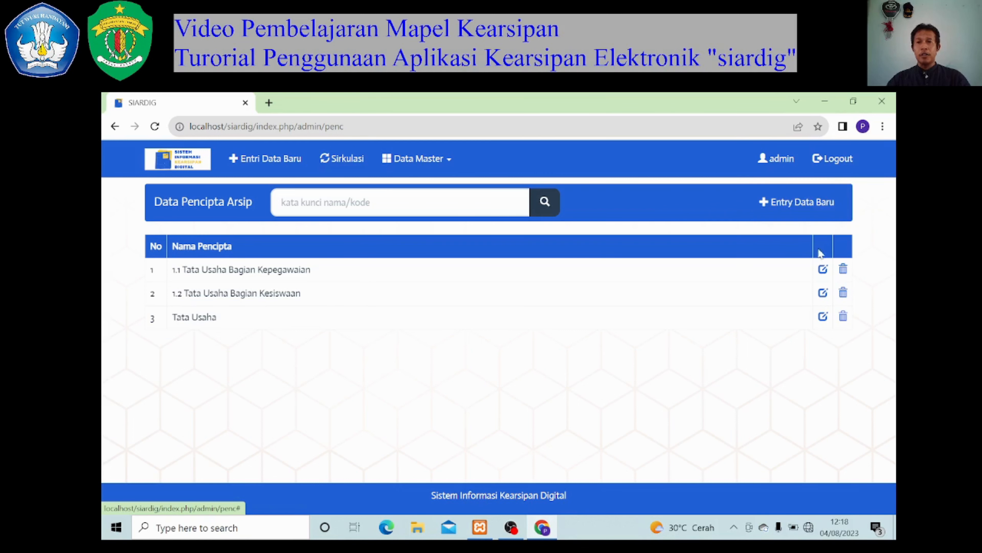
Step: Open the archive creator "1.1 Tata Usaha Bagian Kepegawaian" for editing and save the record
{"action": "left_click", "coordinate": [823, 269]}
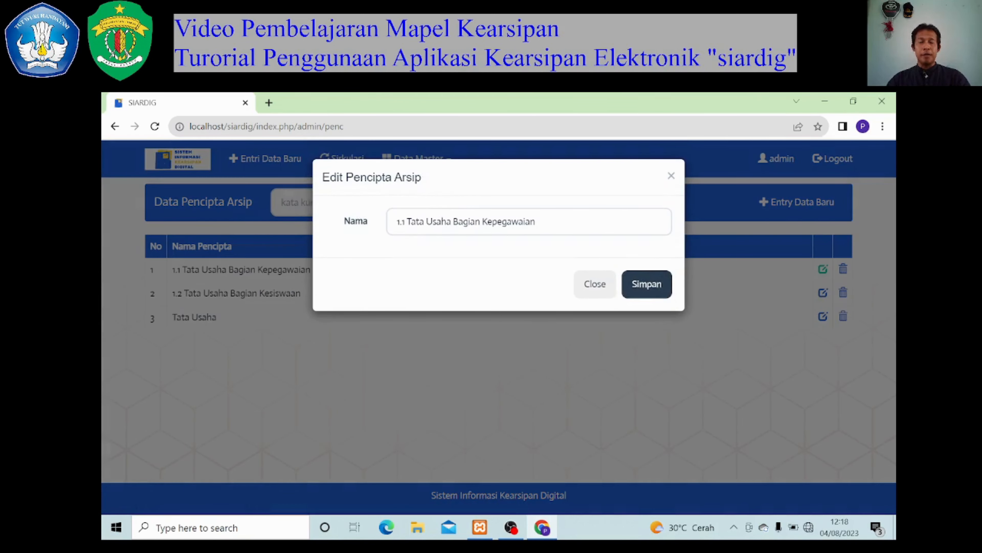
{"action": "left_click", "coordinate": [536, 221]}
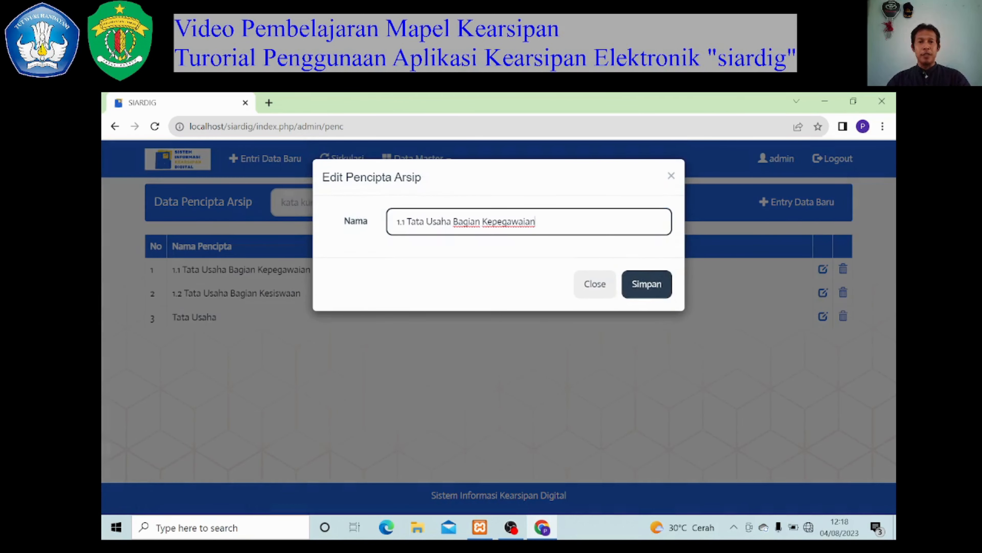
{"action": "left_click", "coordinate": [642, 284]}
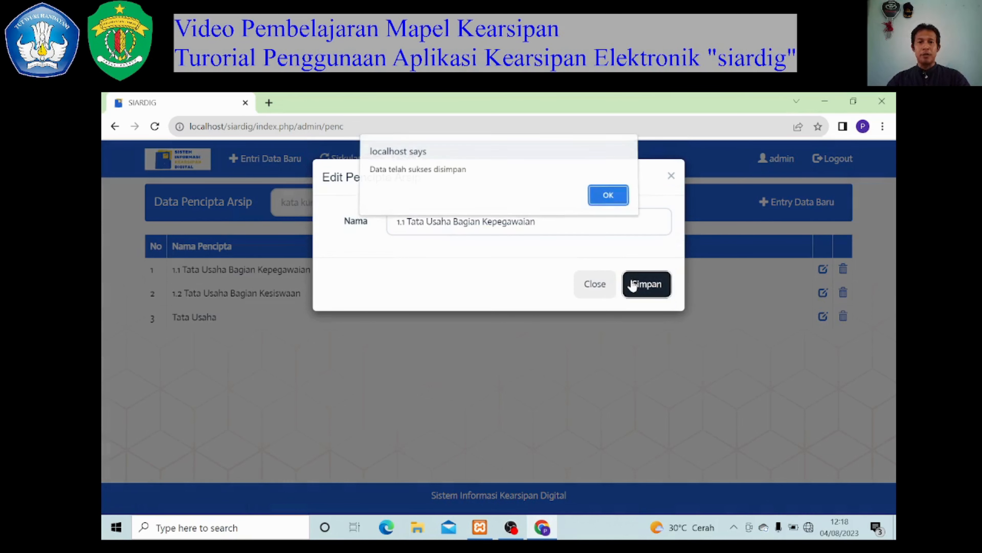
{"action": "left_click", "coordinate": [609, 189]}
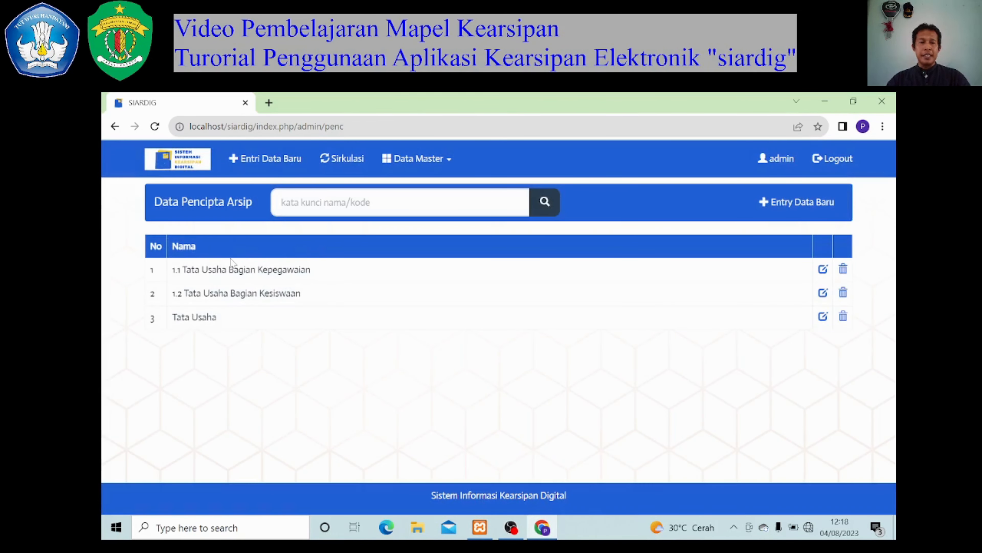
Step: Open the Unit Pengolah master data, add a processing unit with Nama "waka kurikulum", and save it
{"action": "left_click", "coordinate": [451, 165]}
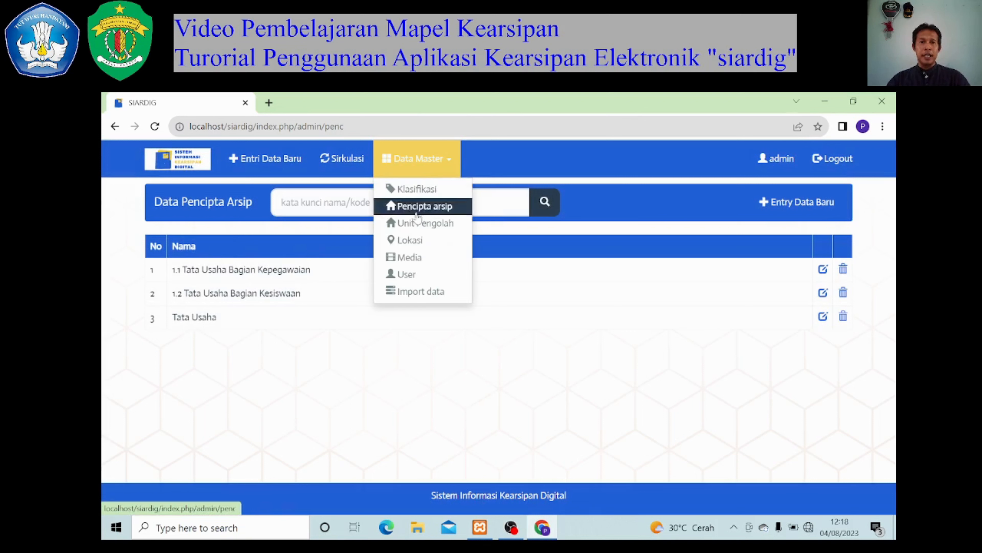
{"action": "left_click", "coordinate": [420, 228]}
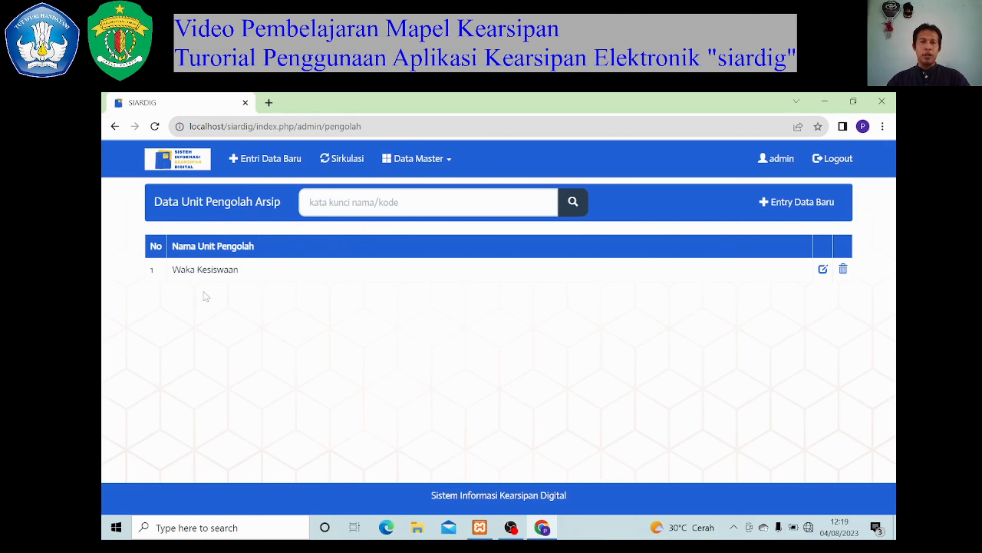
{"action": "left_click", "coordinate": [783, 218]}
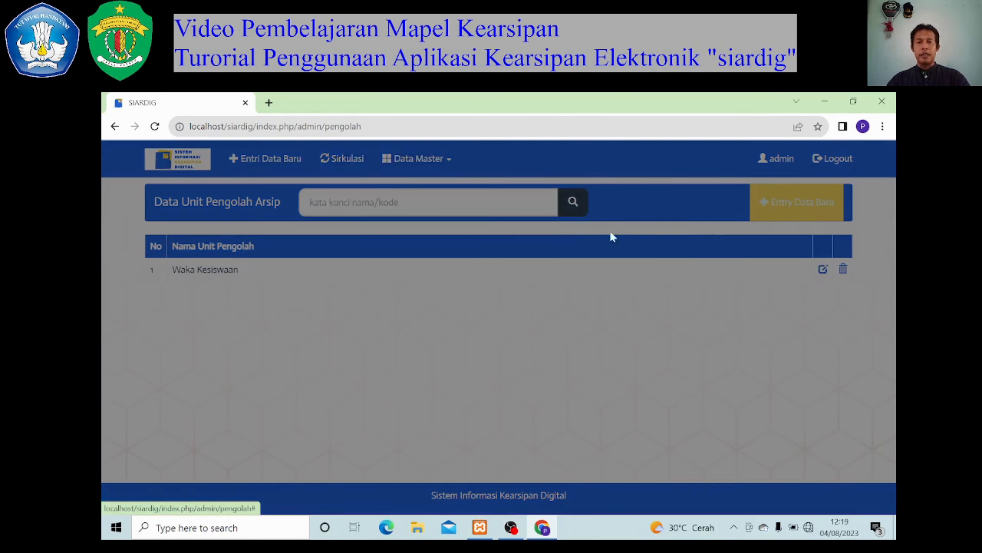
{"action": "type", "text": "wak"}
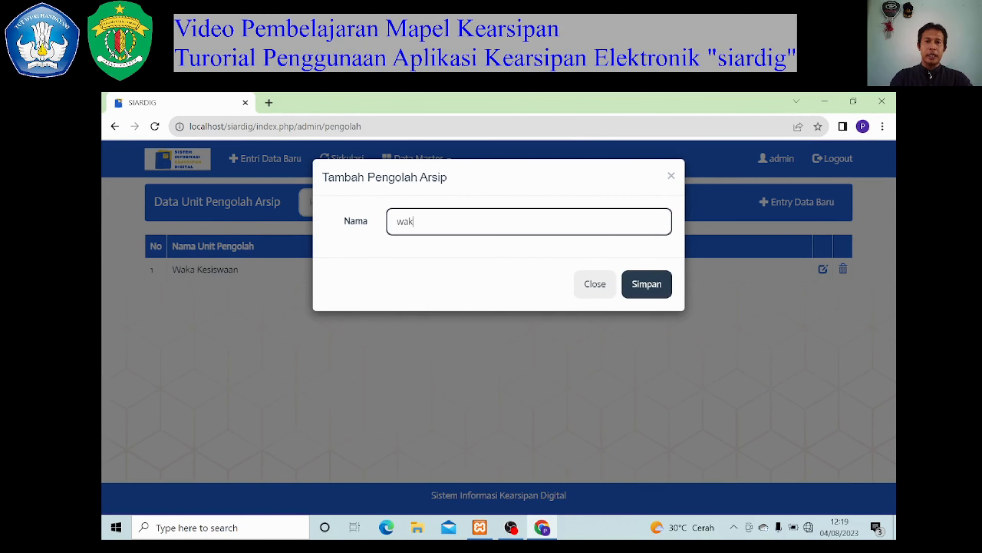
{"action": "type", "text": "a kurikulum"}
{"action": "left_click", "coordinate": [642, 283]}
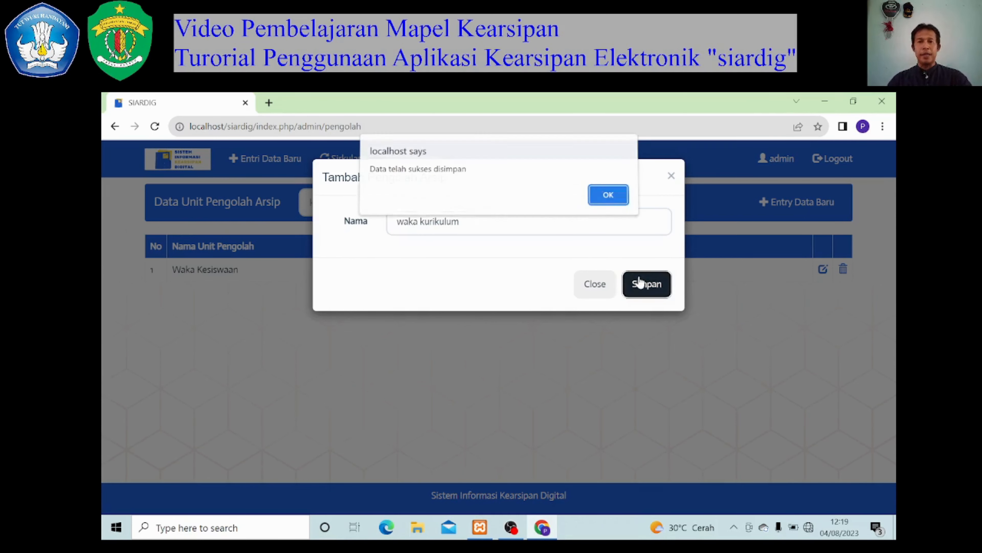
{"action": "key", "text": "Return"}
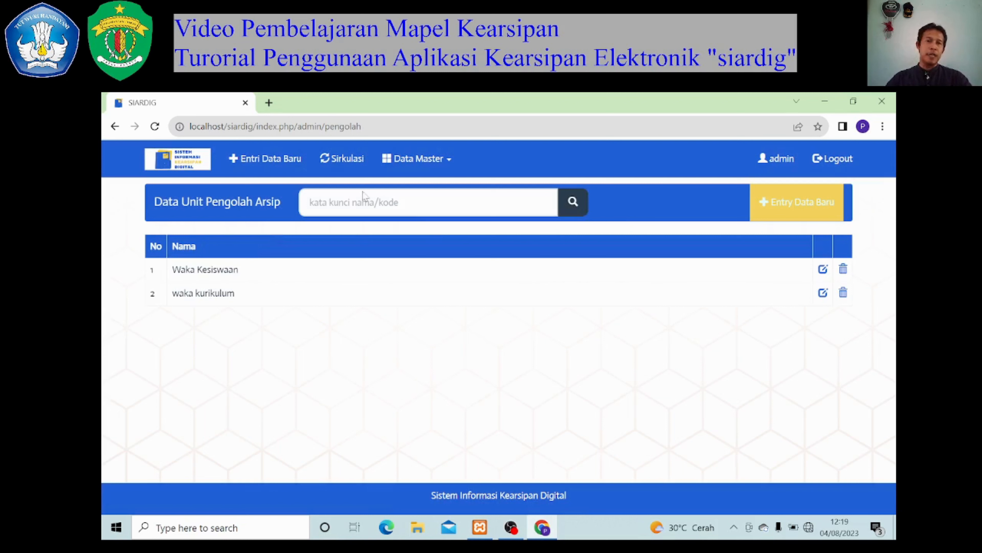
Step: Open the Lokasi master data, add an archive location with Nama "Lemari 3", and save it
{"action": "left_click", "coordinate": [441, 157]}
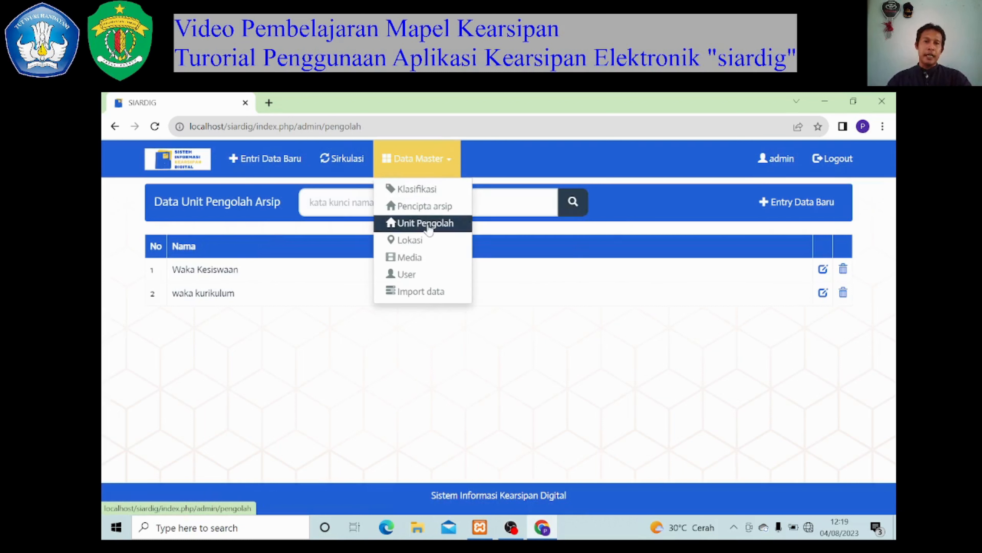
{"action": "left_click", "coordinate": [423, 240]}
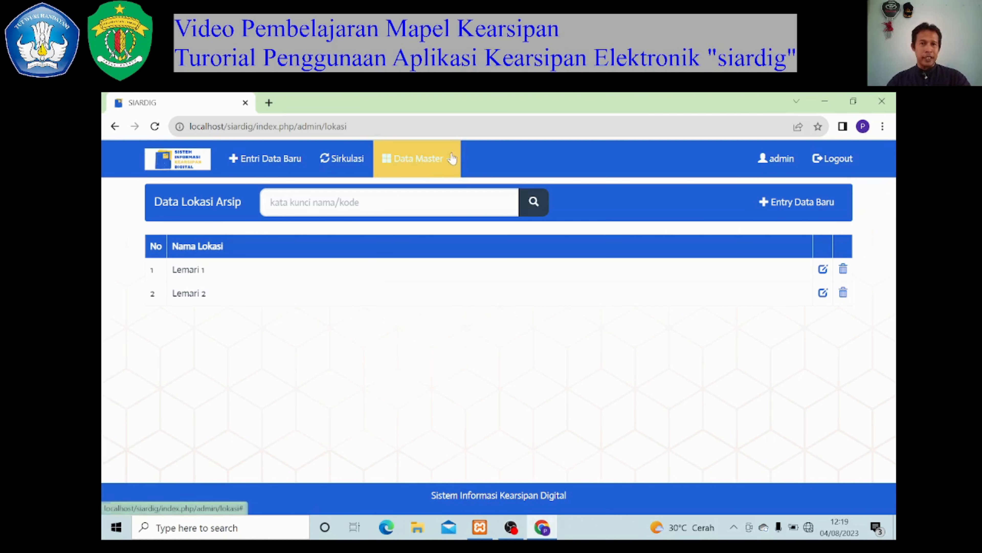
{"action": "left_click", "coordinate": [805, 210]}
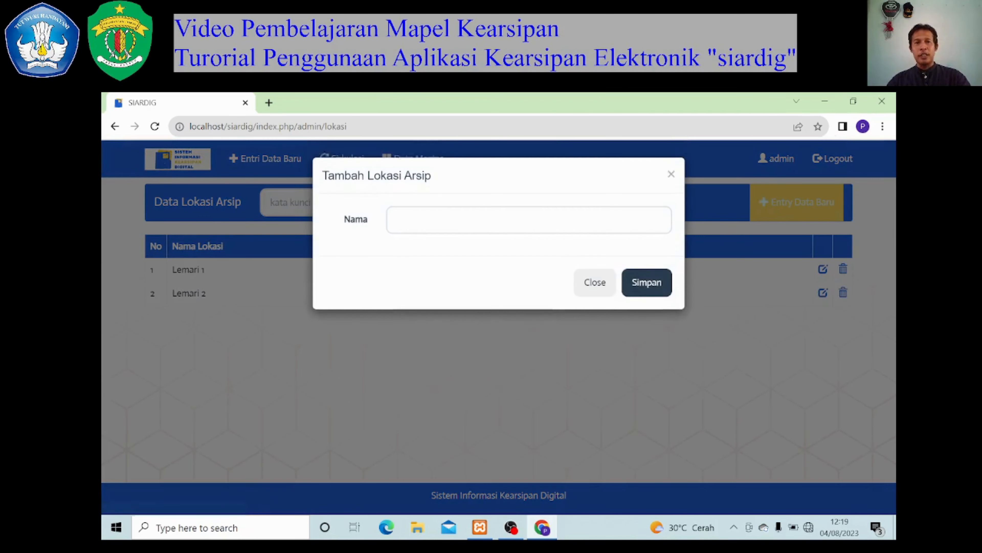
{"action": "left_click", "coordinate": [398, 224]}
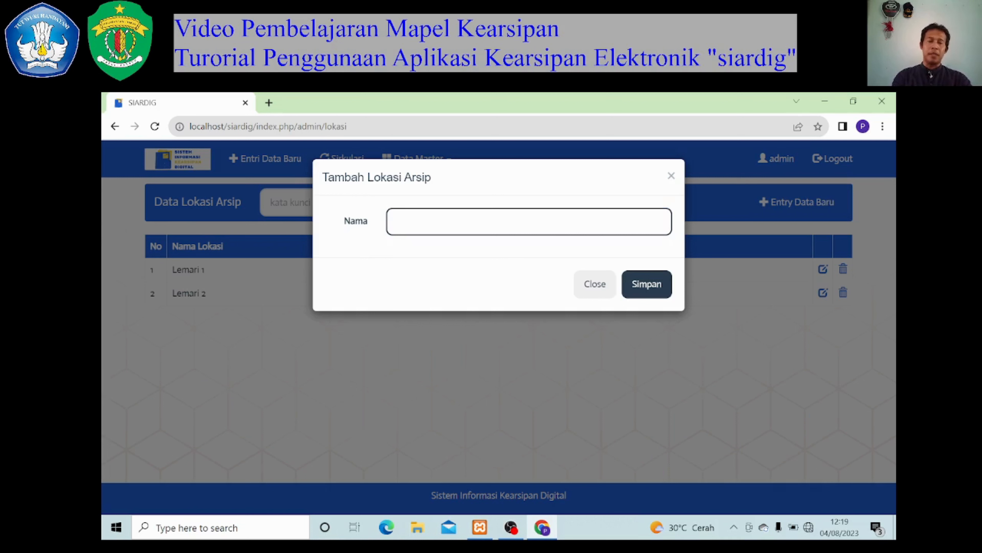
{"action": "type", "text": "Lemari"}
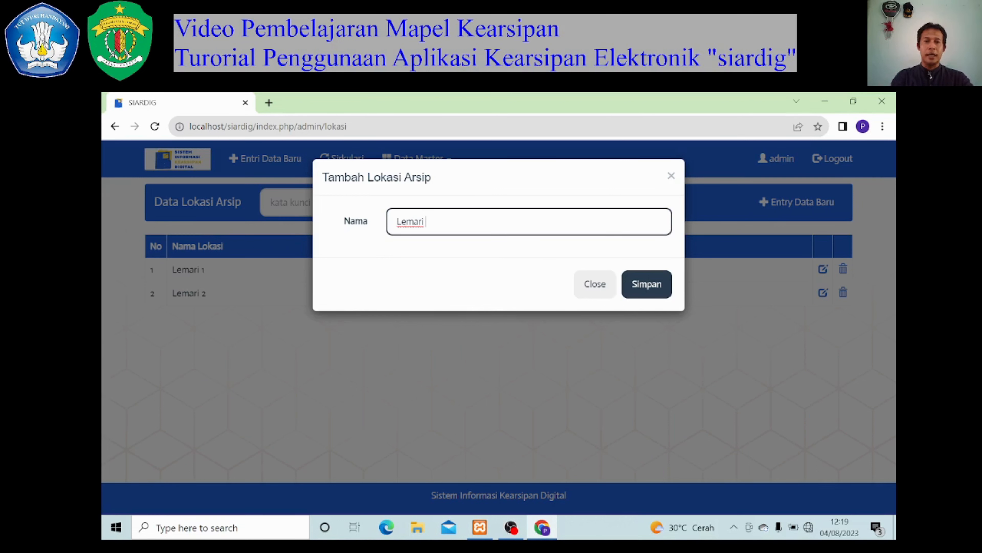
{"action": "type", "text": " 3"}
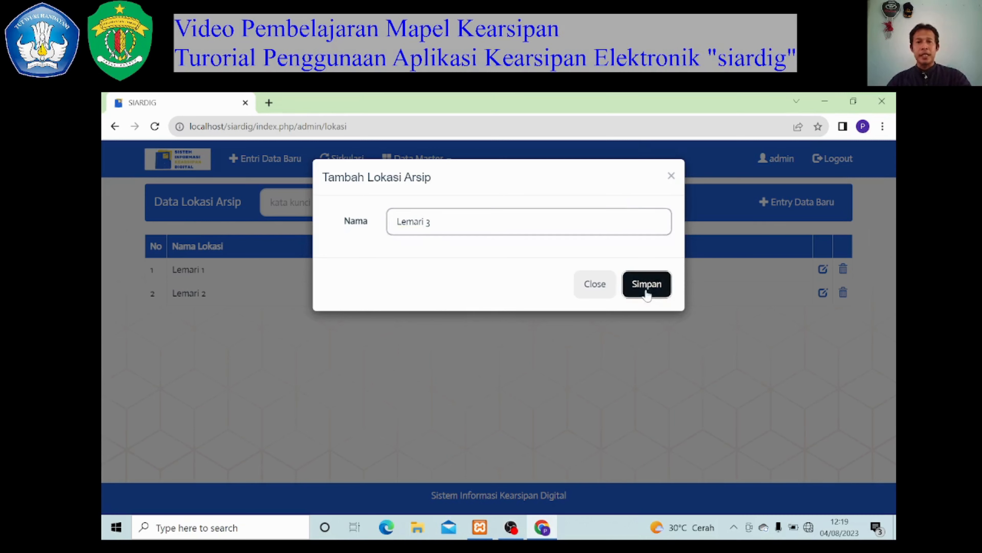
{"action": "left_click", "coordinate": [644, 286]}
{"action": "left_click", "coordinate": [609, 198]}
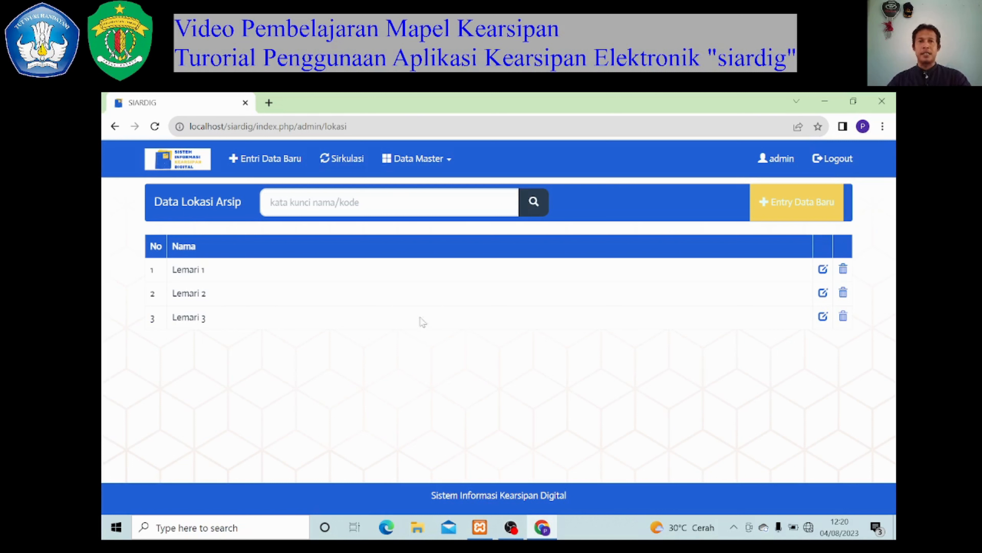
Step: Open the Media master data and try to delete the Surat media type
{"action": "left_click", "coordinate": [449, 165]}
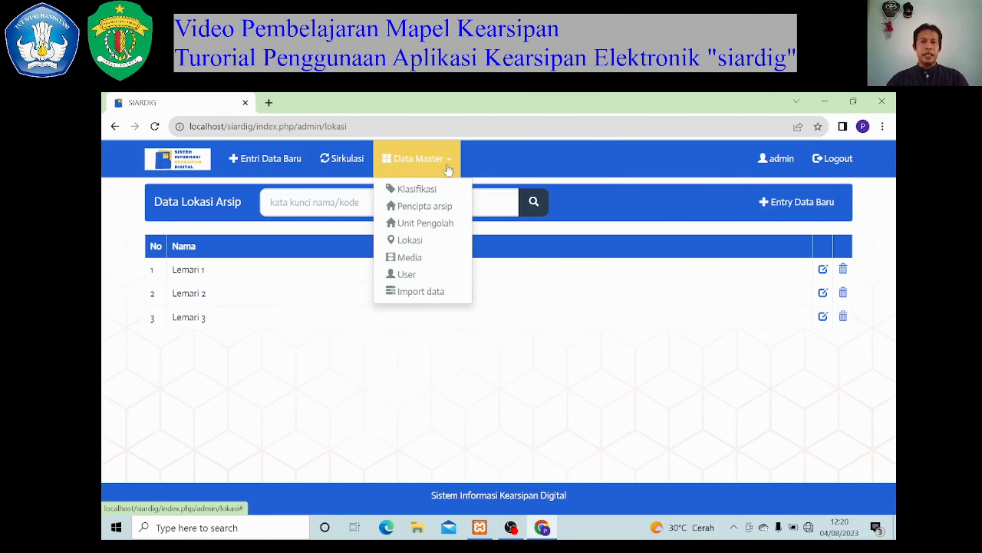
{"action": "left_click", "coordinate": [427, 258]}
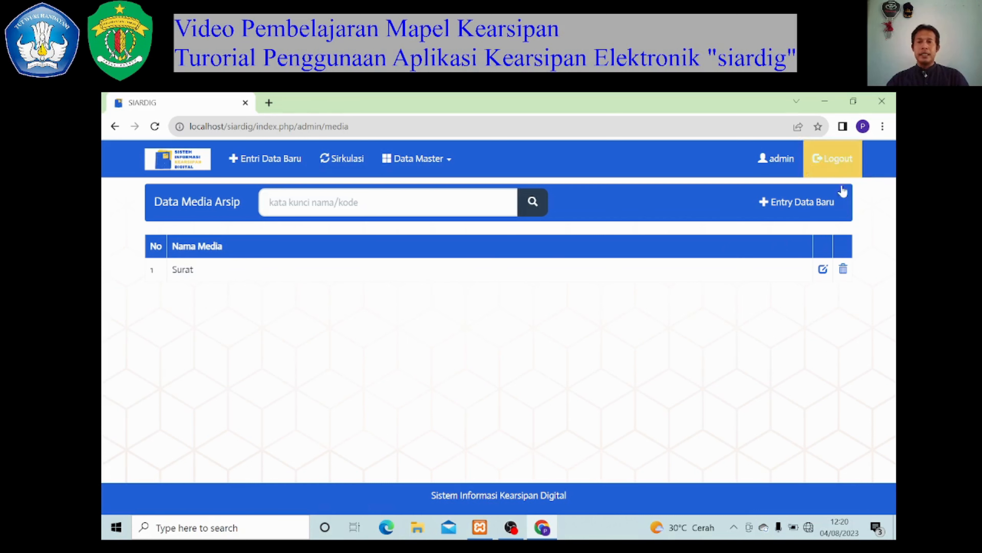
{"action": "left_click", "coordinate": [844, 271]}
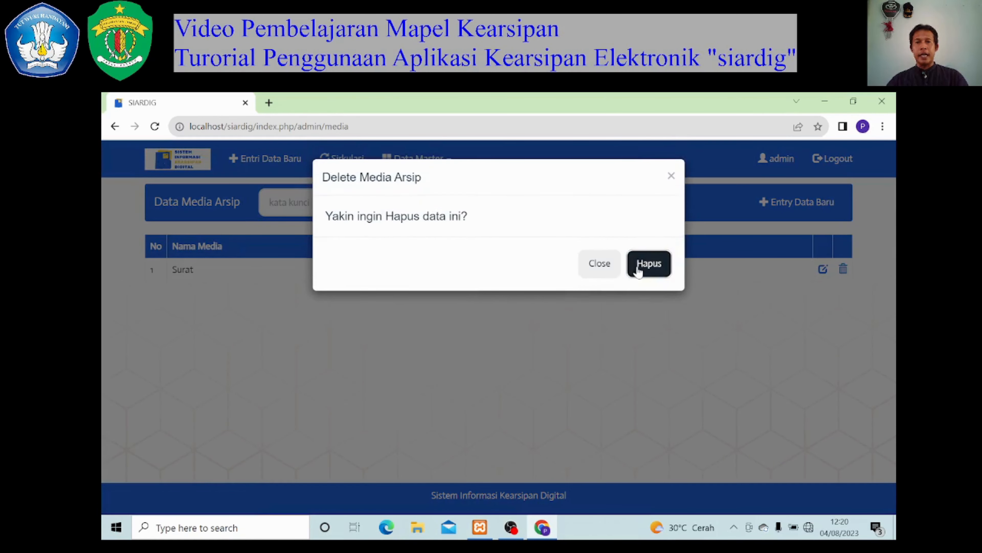
{"action": "left_click", "coordinate": [638, 267]}
{"action": "left_click", "coordinate": [619, 202]}
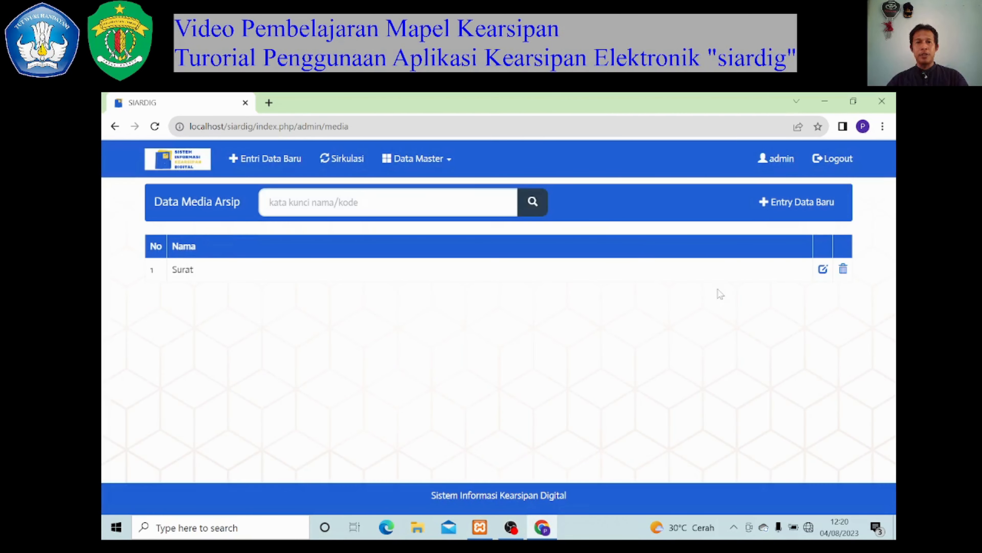
Step: Try to add an archive media type with Nama "surat", then close the entry form
{"action": "left_click", "coordinate": [799, 209]}
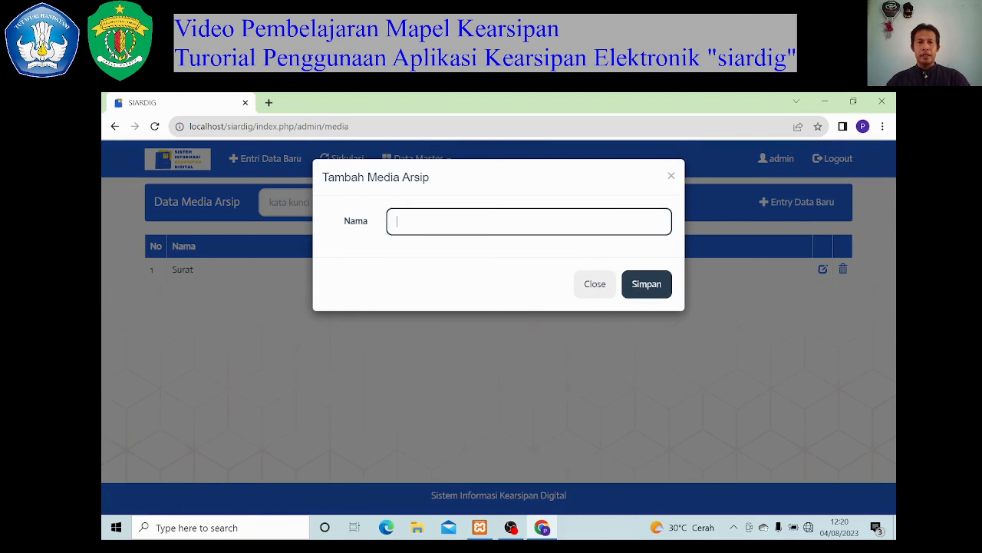
{"action": "type", "text": "surat"}
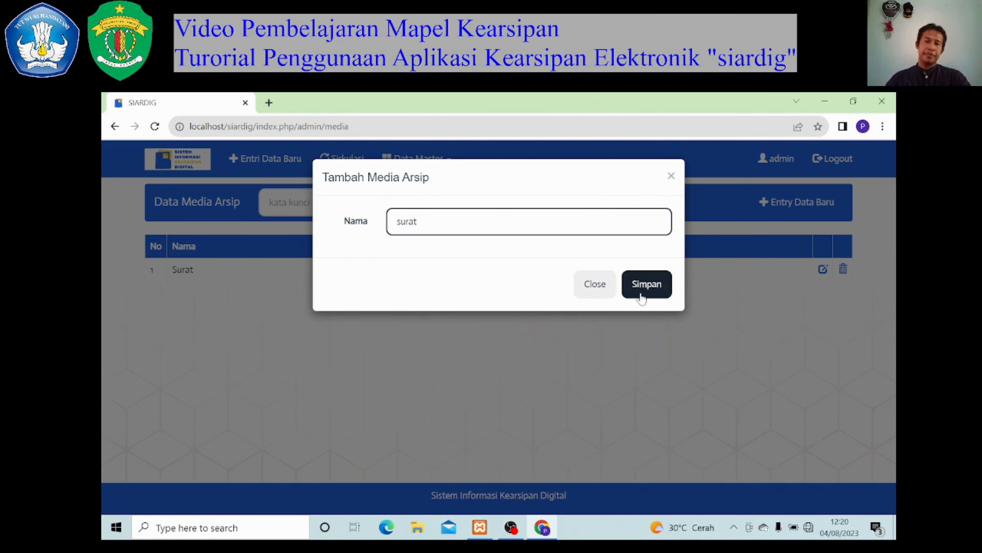
{"action": "left_click", "coordinate": [639, 286]}
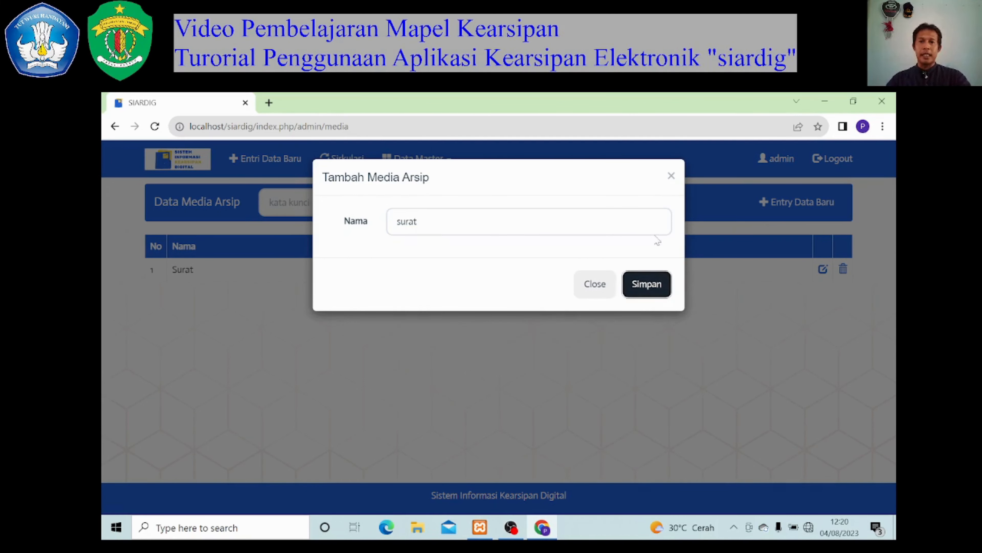
{"action": "left_click", "coordinate": [672, 176]}
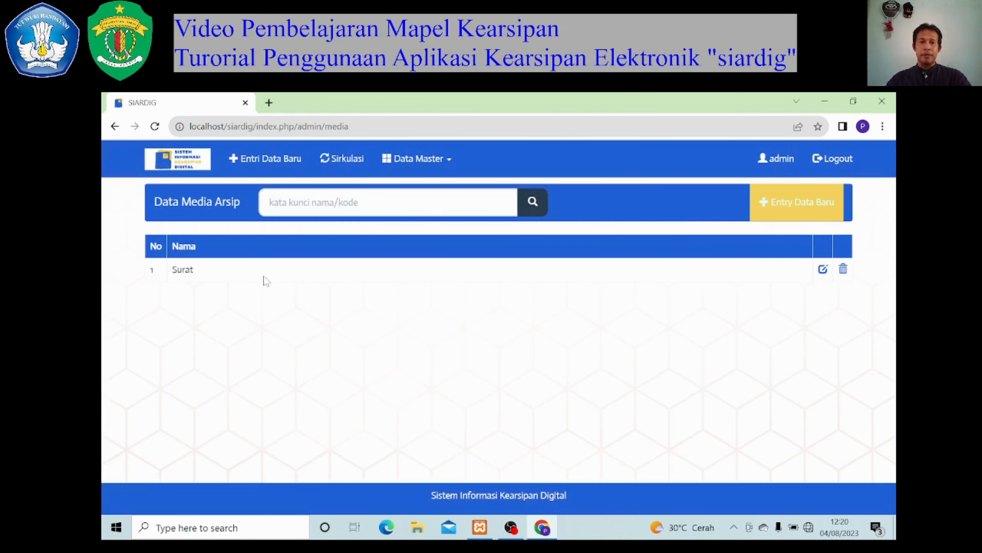
{"action": "left_click", "coordinate": [417, 158]}
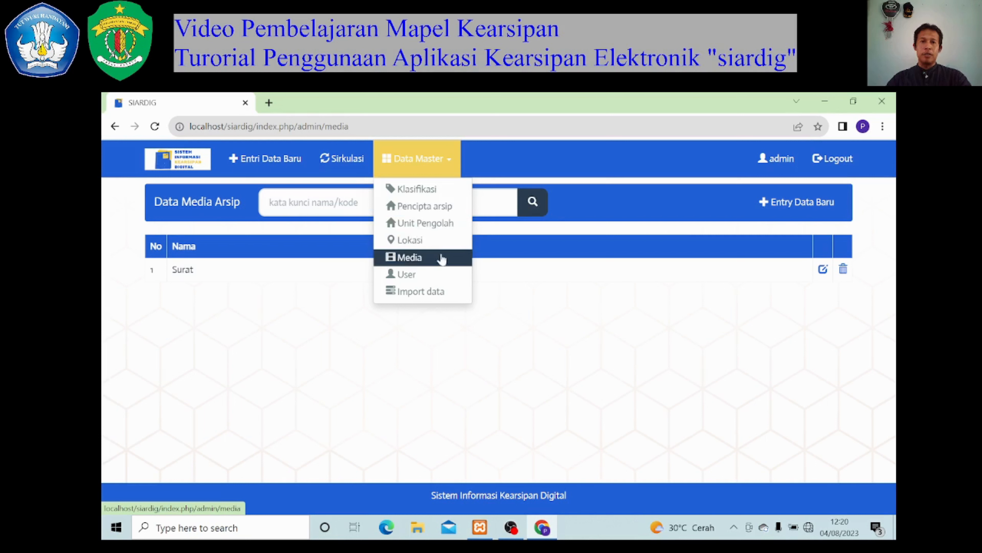
{"action": "left_click", "coordinate": [505, 267]}
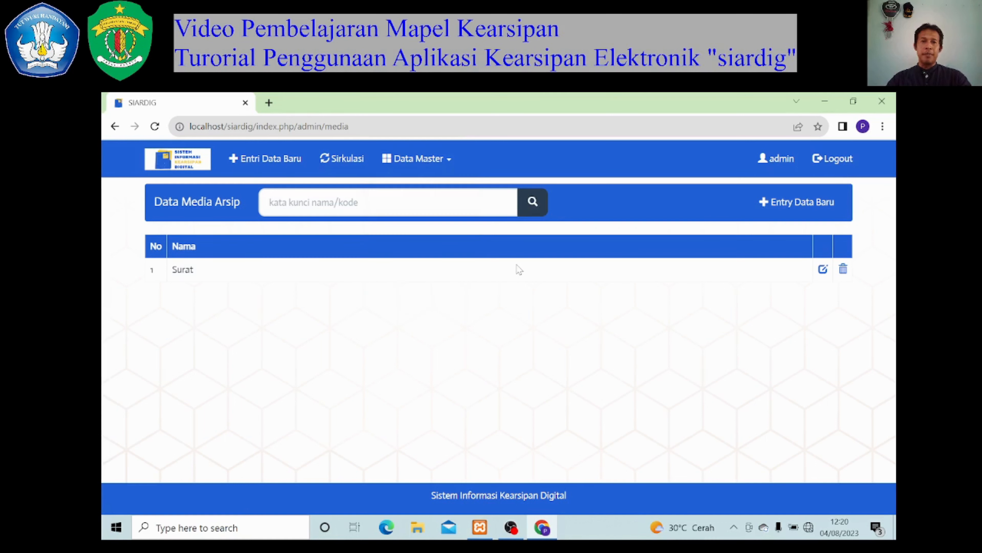
Step: Open the new archive data entry form and examine its Nomor Arsip and Tanggal Penciptaan fields
{"action": "left_click", "coordinate": [285, 161]}
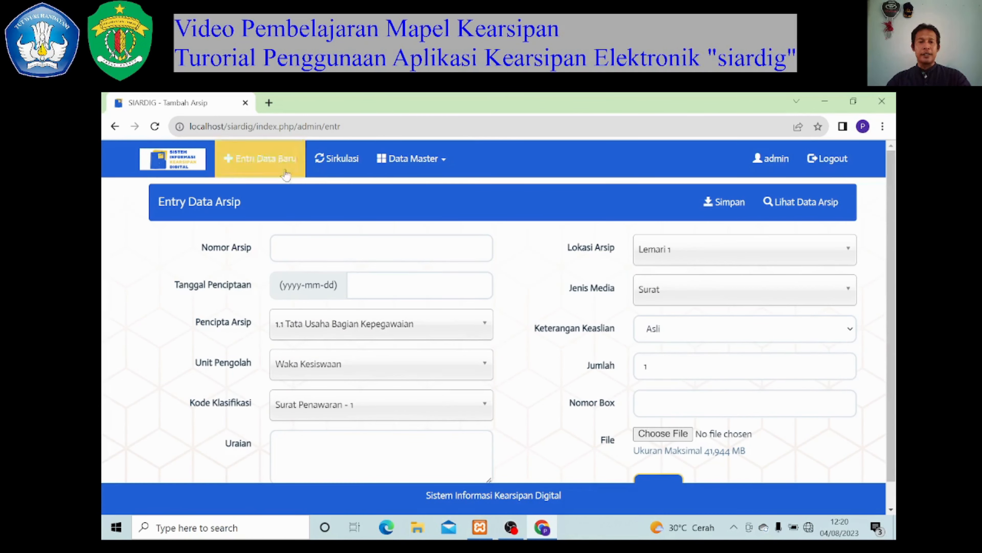
{"action": "left_click", "coordinate": [345, 247]}
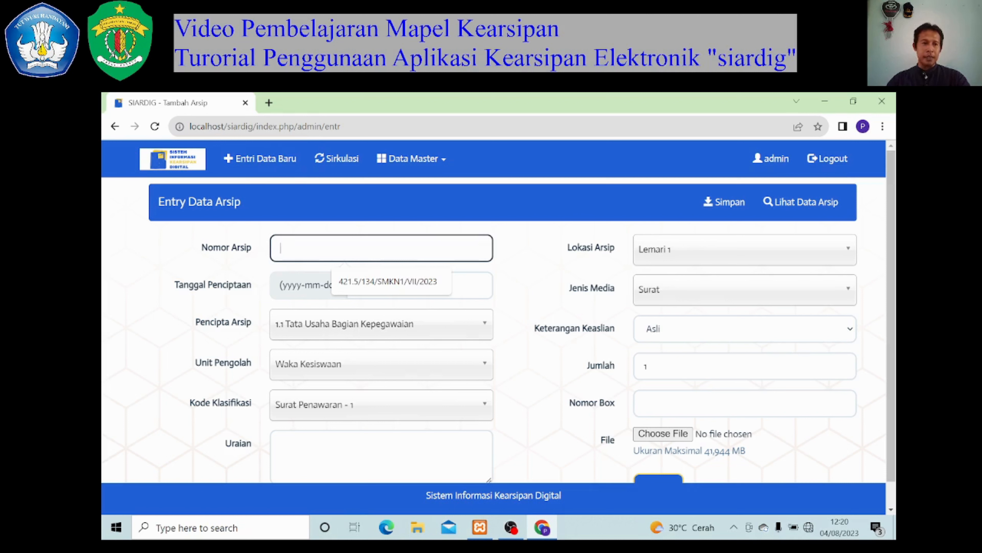
{"action": "left_click", "coordinate": [420, 285]}
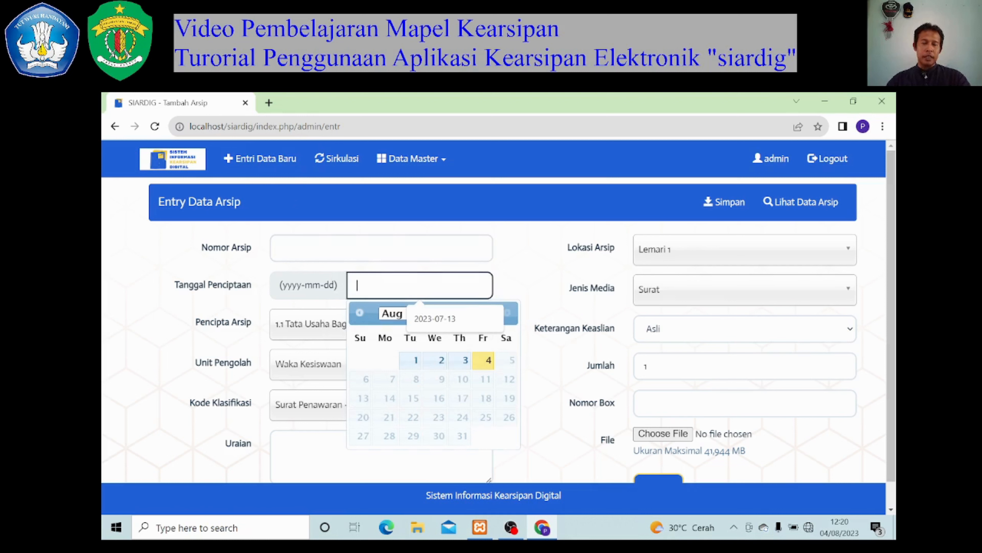
{"action": "left_click", "coordinate": [511, 276]}
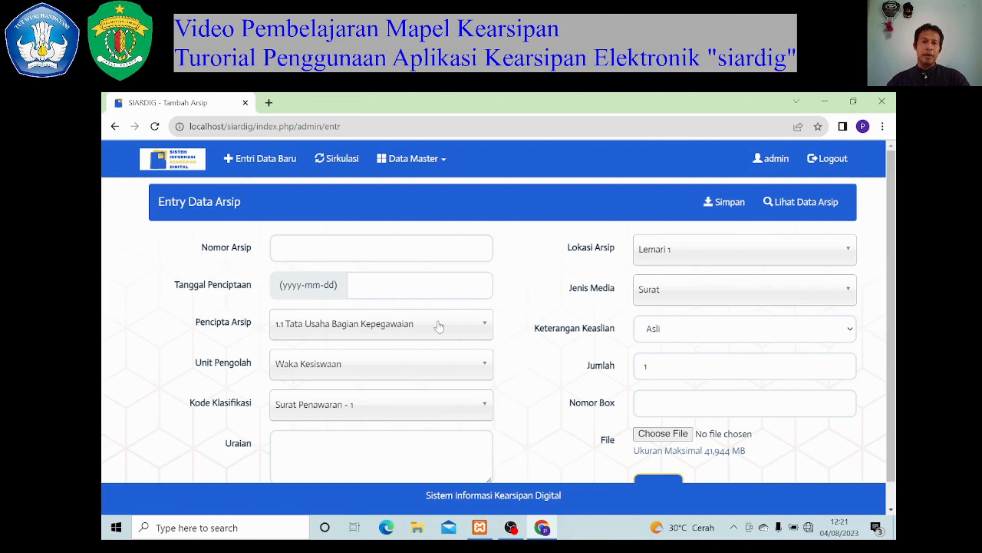
Step: View the choices offered for Unit Pengolah and Kode Klasifikasi in the archive entry form
{"action": "left_click", "coordinate": [430, 369]}
{"action": "left_click", "coordinate": [430, 370]}
{"action": "right_click", "coordinate": [440, 370]}
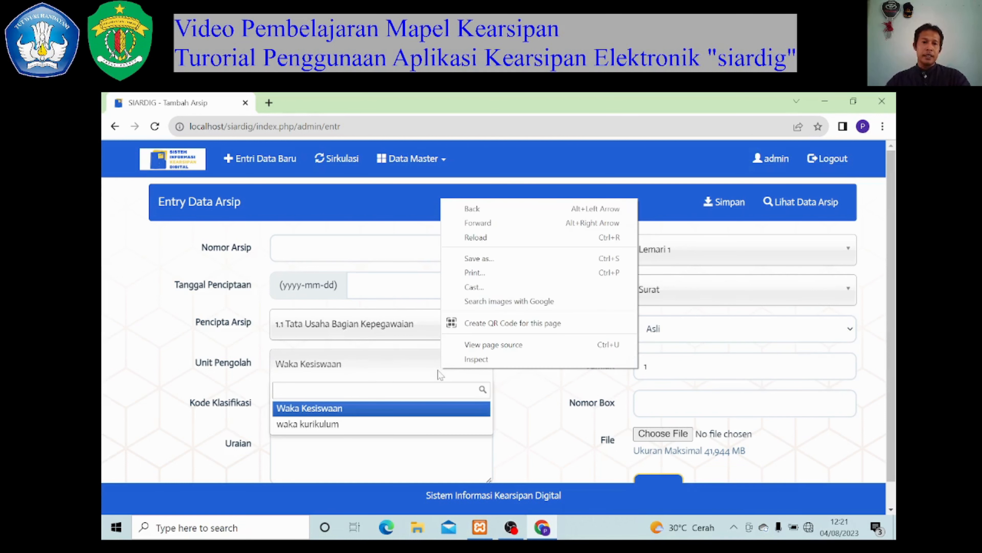
{"action": "left_click", "coordinate": [515, 422]}
{"action": "left_click", "coordinate": [436, 413]}
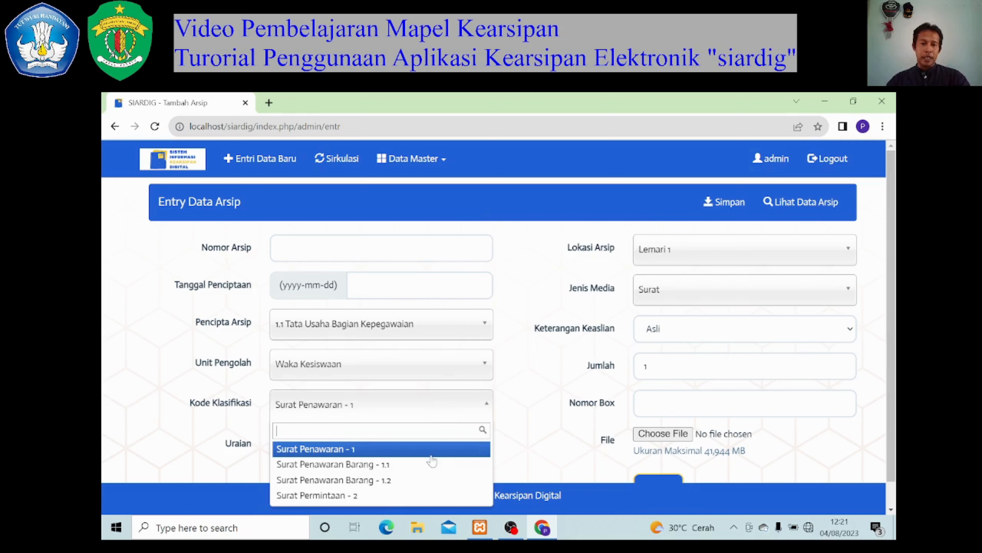
{"action": "left_click", "coordinate": [531, 381]}
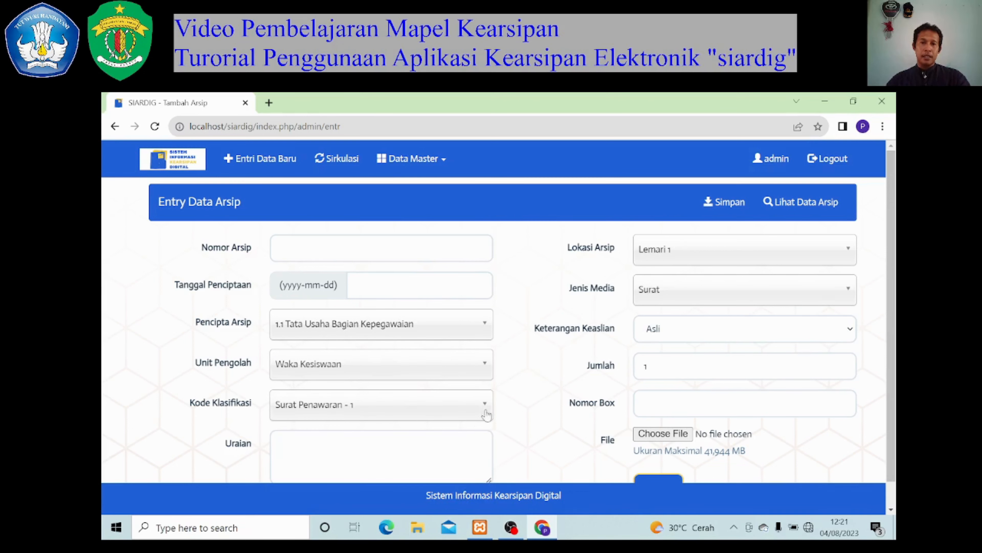
Step: Examine the Uraian field and the choices offered for Lokasi Arsip and Keterangan Keaslian in the archive entry form
{"action": "left_click", "coordinate": [280, 444]}
{"action": "scroll", "coordinate": [281, 444], "scroll_direction": "down", "scroll_amount": 1}
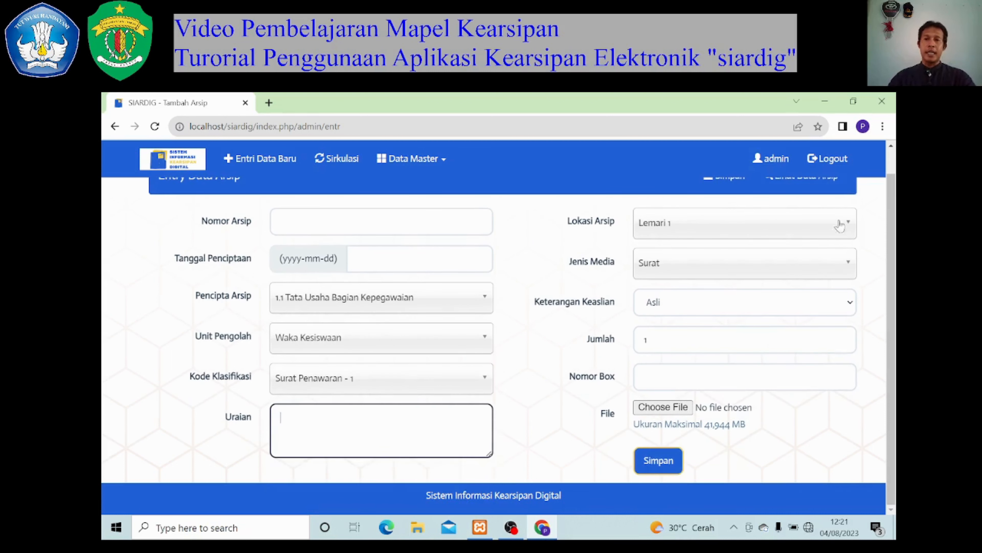
{"action": "scroll", "coordinate": [426, 400], "scroll_direction": "up", "scroll_amount": 1}
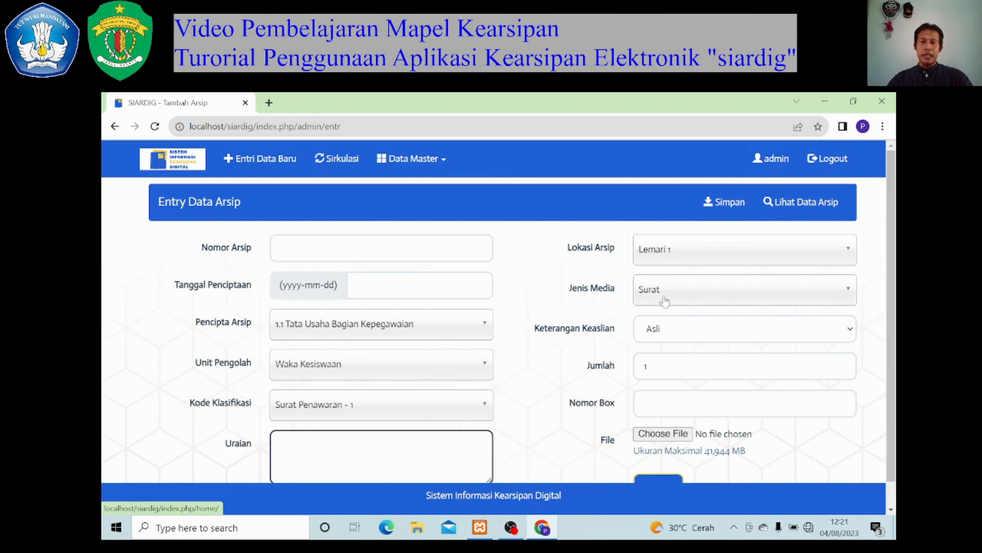
{"action": "left_click", "coordinate": [701, 256]}
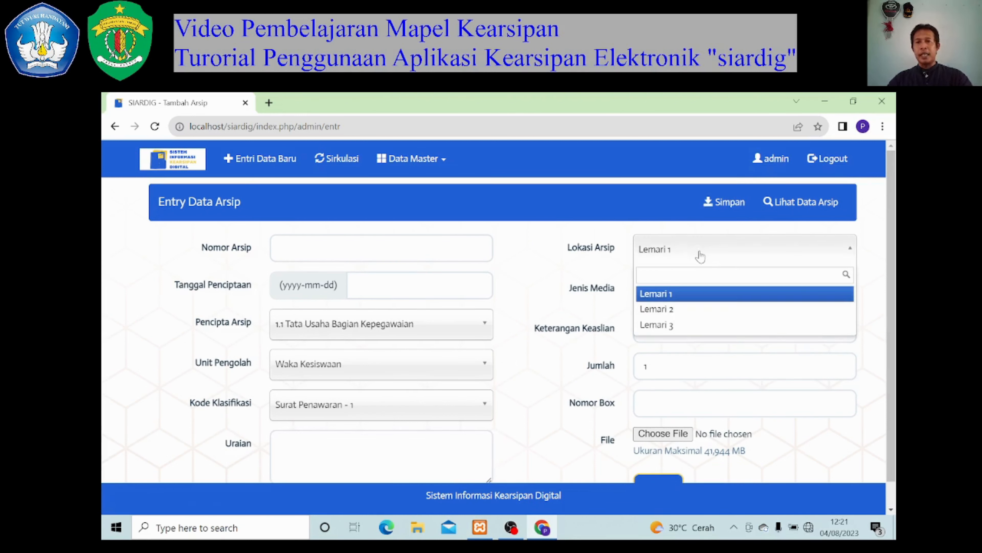
{"action": "left_click", "coordinate": [656, 293]}
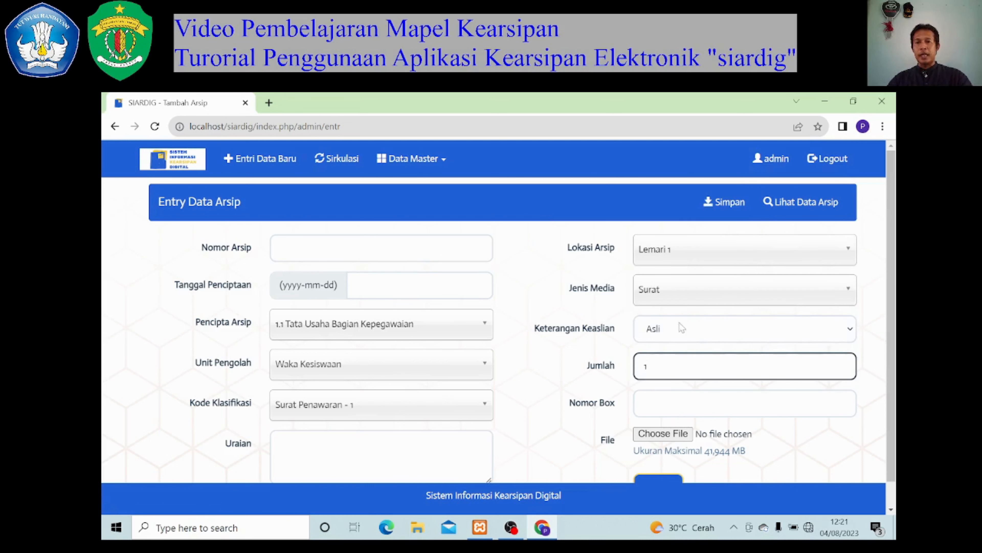
{"action": "left_click", "coordinate": [683, 329]}
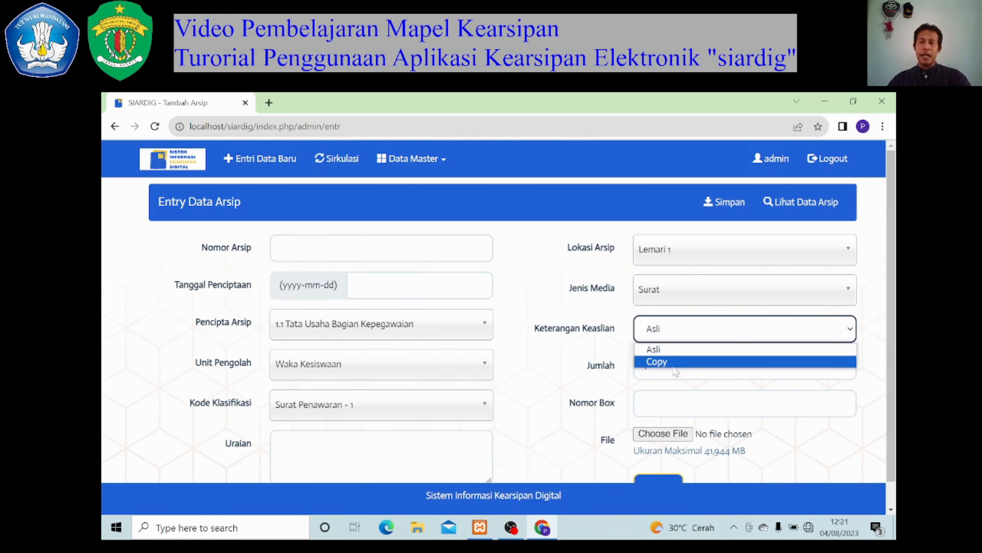
{"action": "left_click", "coordinate": [666, 387]}
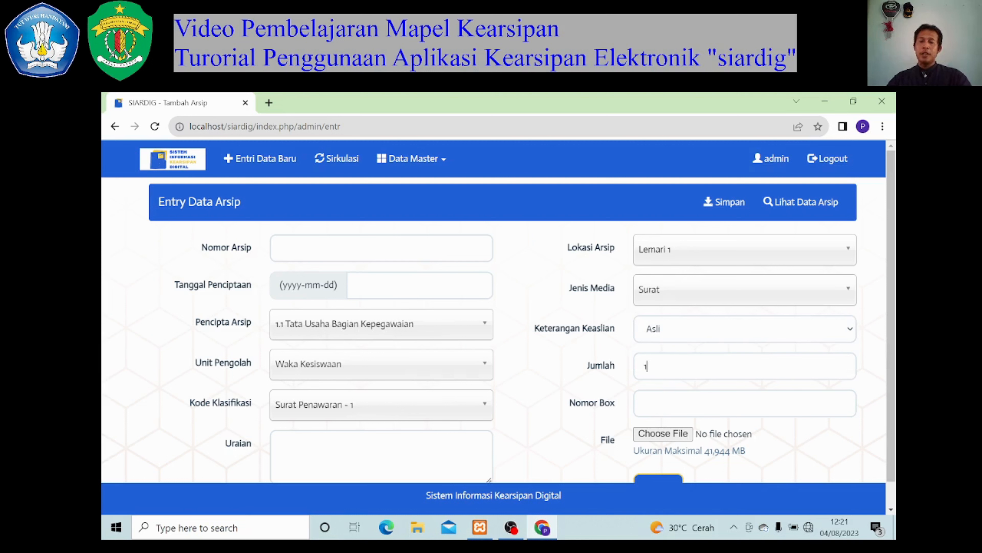
Step: Try 2 and 3 as the Jumlah of the new archive entry, then go to its Nomor Box field
{"action": "left_click", "coordinate": [646, 366]}
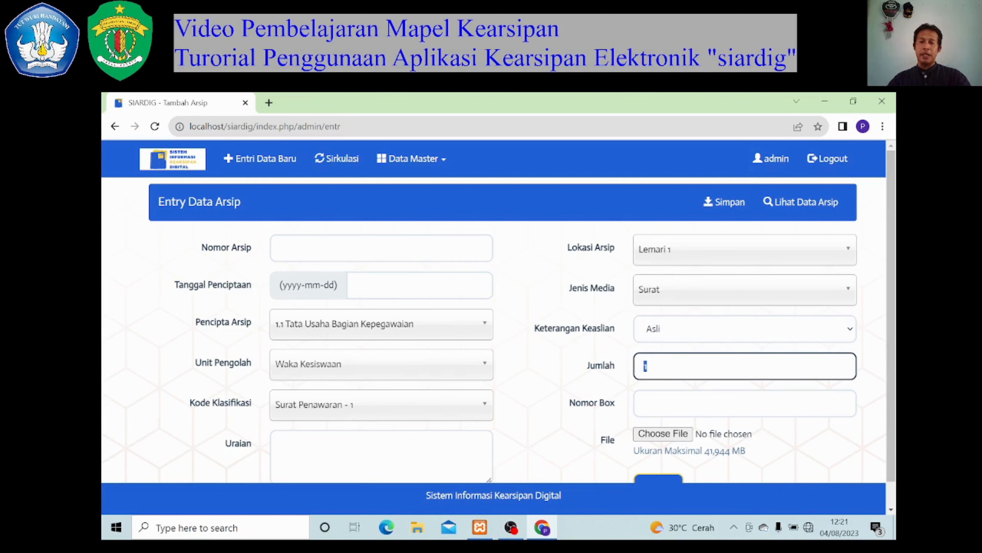
{"action": "type", "text": "2"}
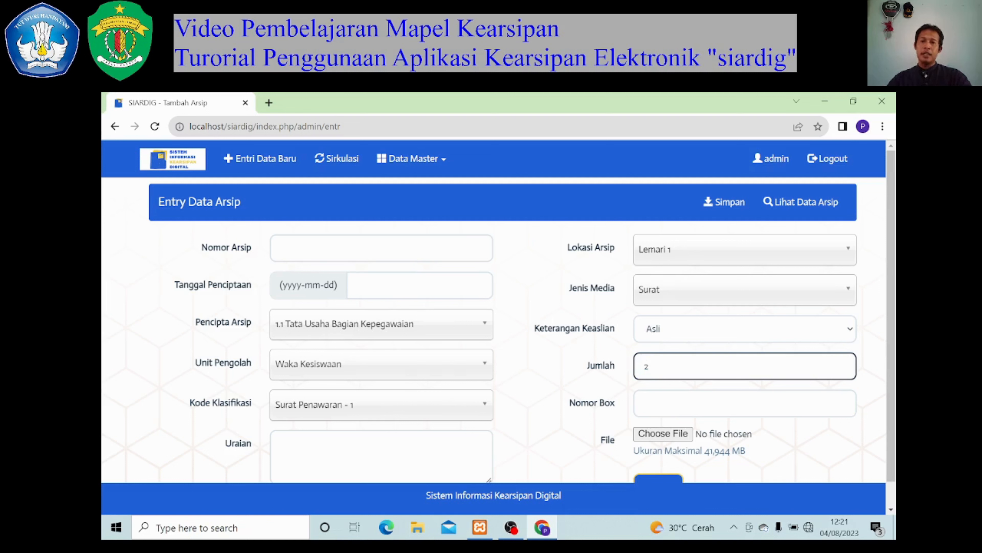
{"action": "key", "text": "ctrl+a"}
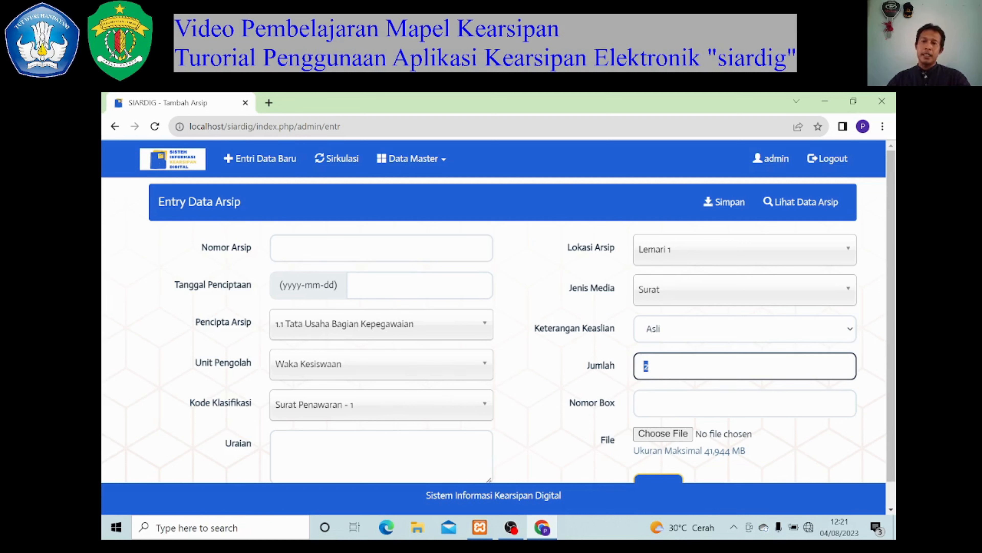
{"action": "type", "text": "3"}
{"action": "key", "text": "ctrl+a"}
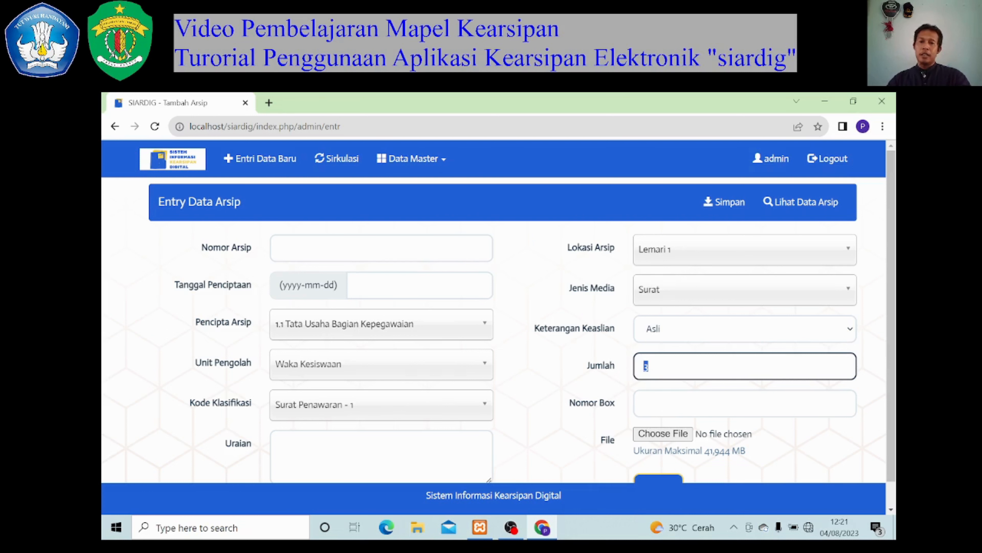
{"action": "left_click", "coordinate": [644, 403]}
{"action": "scroll", "coordinate": [658, 406], "scroll_direction": "down", "scroll_amount": 1}
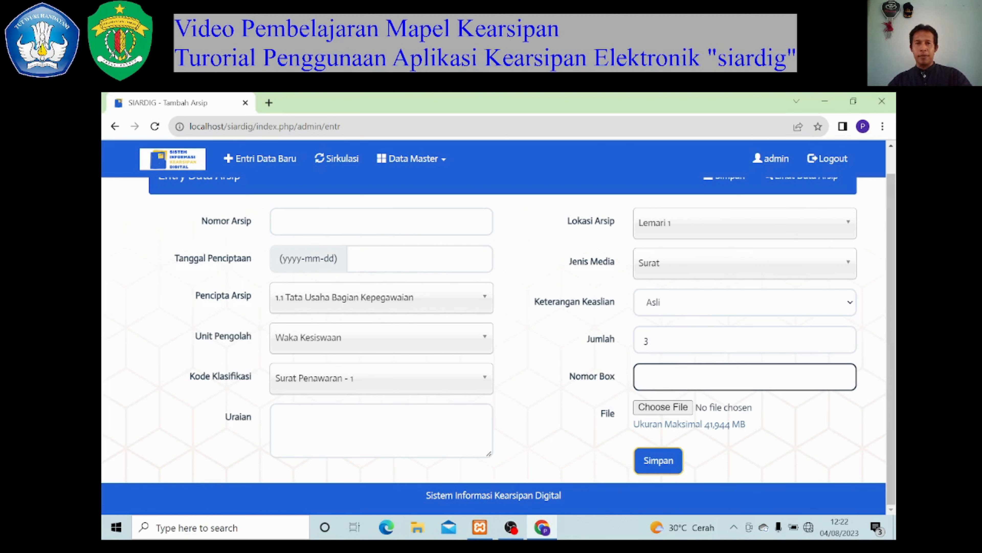
Step: Open the existing United Tractors internship request for editing from the archive list, save it as is, and return to the list
{"action": "left_click", "coordinate": [193, 159]}
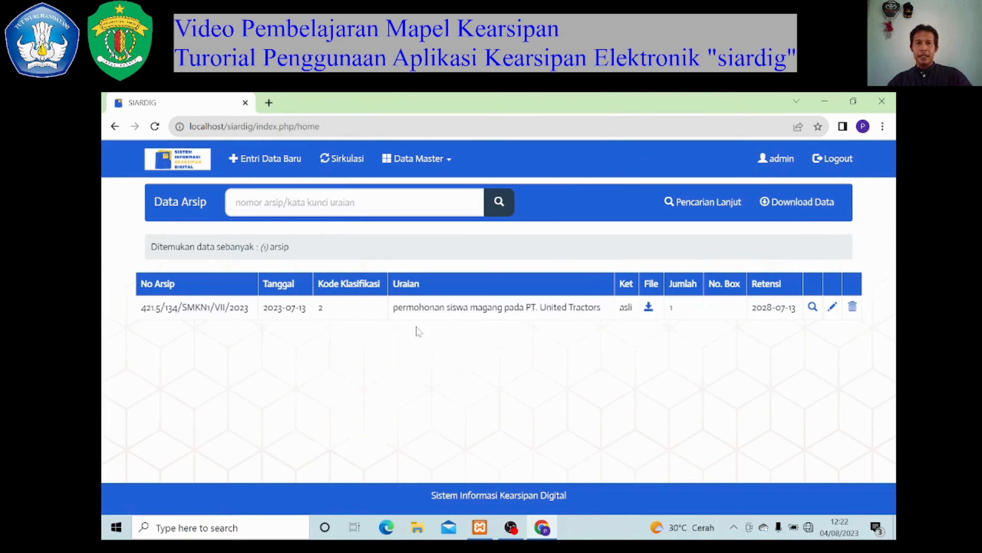
{"action": "left_click", "coordinate": [832, 306]}
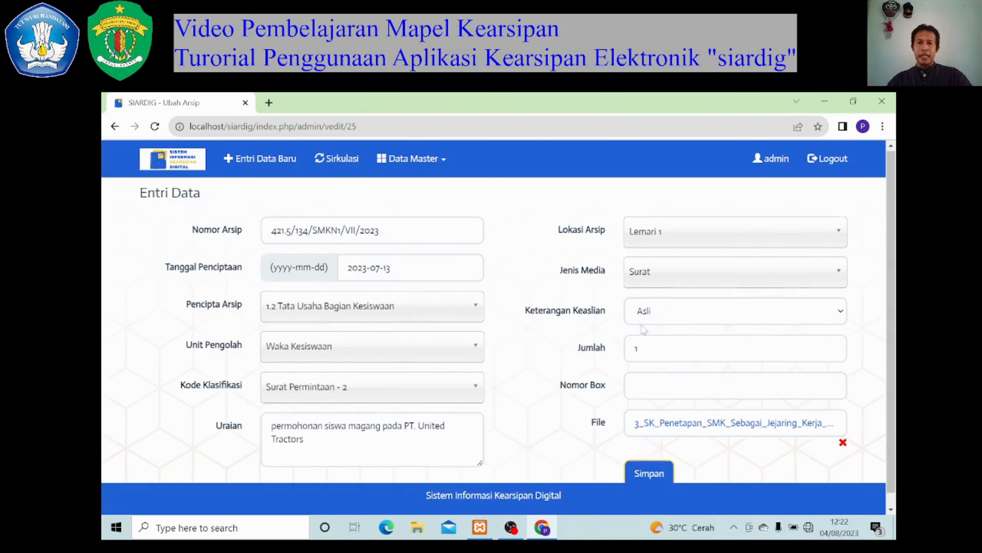
{"action": "scroll", "coordinate": [642, 328], "scroll_direction": "down", "scroll_amount": 1}
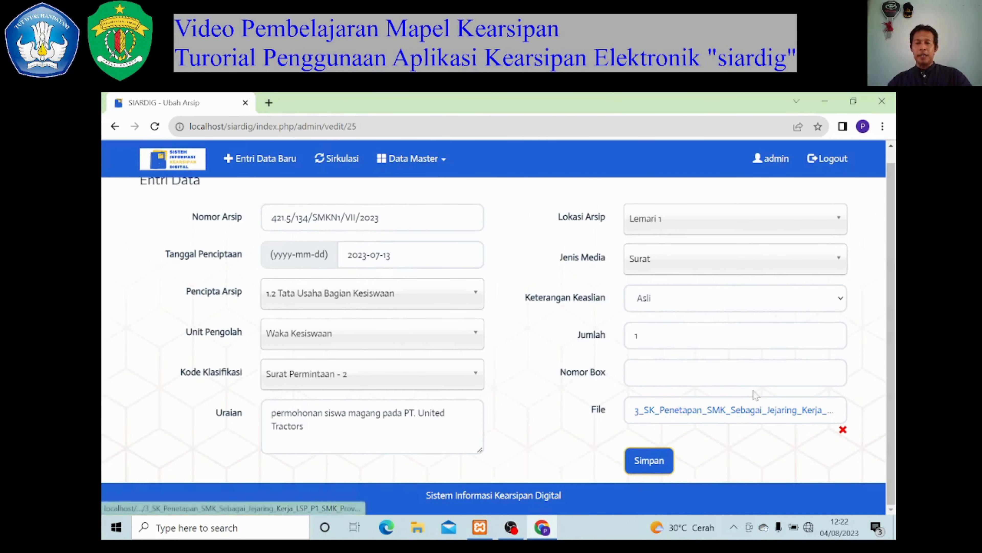
{"action": "left_click", "coordinate": [646, 463]}
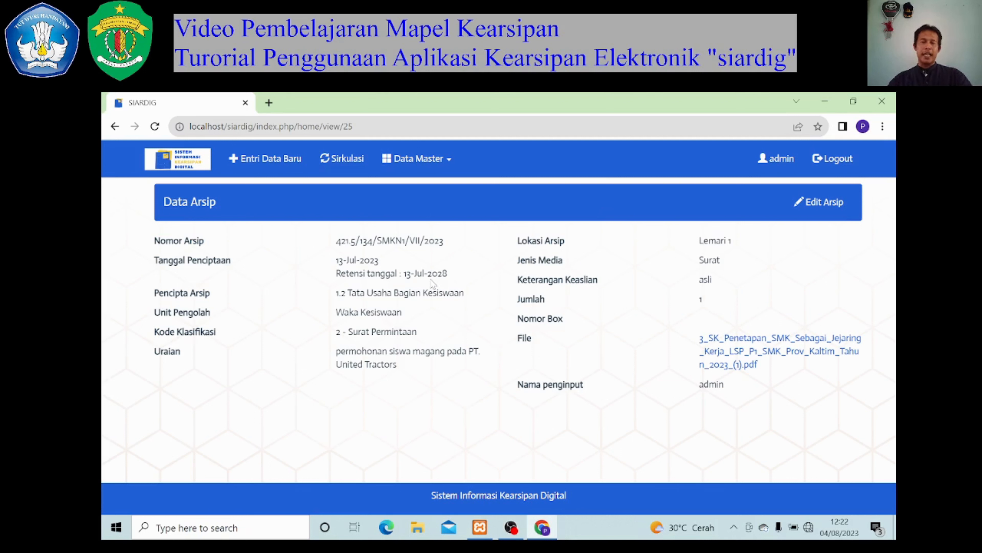
{"action": "left_click", "coordinate": [192, 166]}
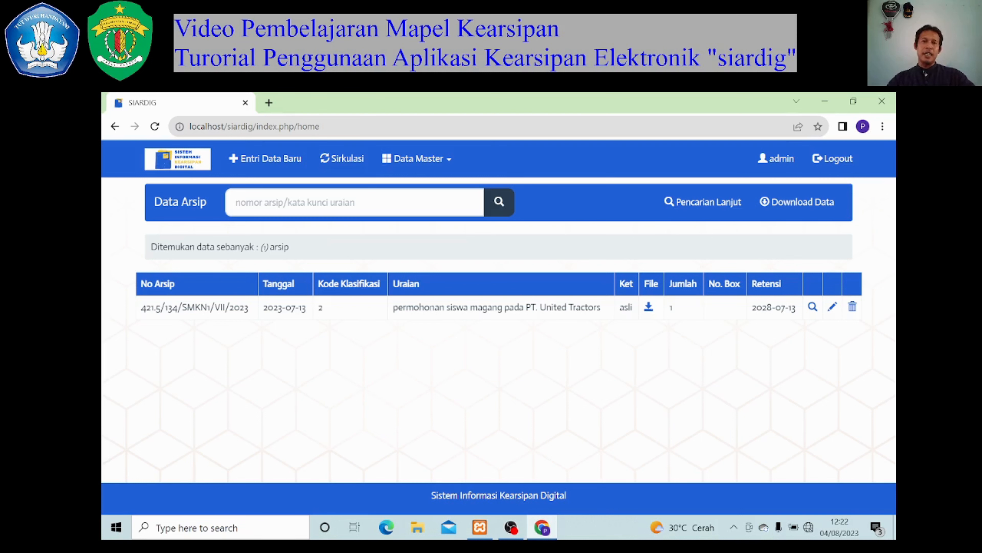
Step: Examine the archive keyword search and the Uraian and Tanggal fields of Pencarian Lanjut, then return to the archive home page
{"action": "left_click", "coordinate": [299, 202]}
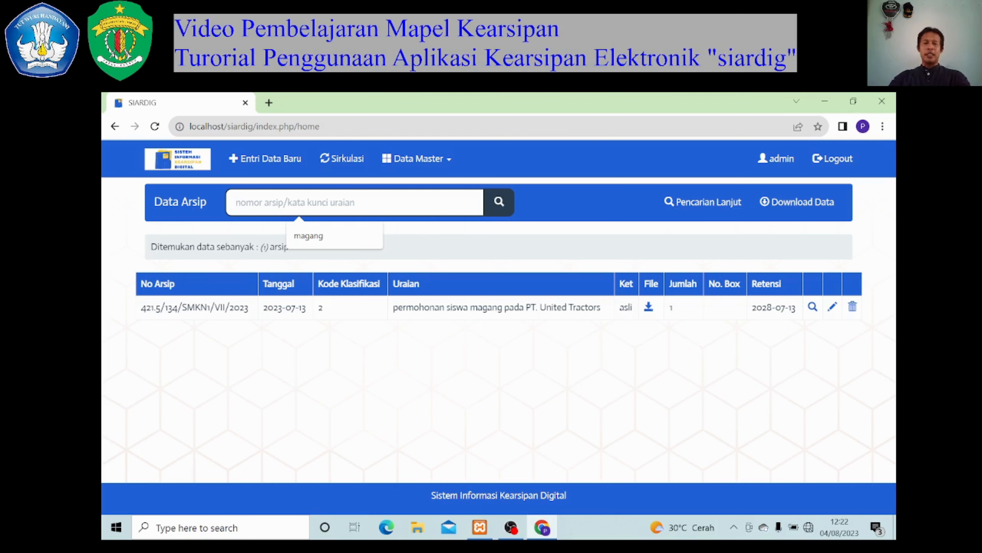
{"action": "left_click", "coordinate": [693, 212]}
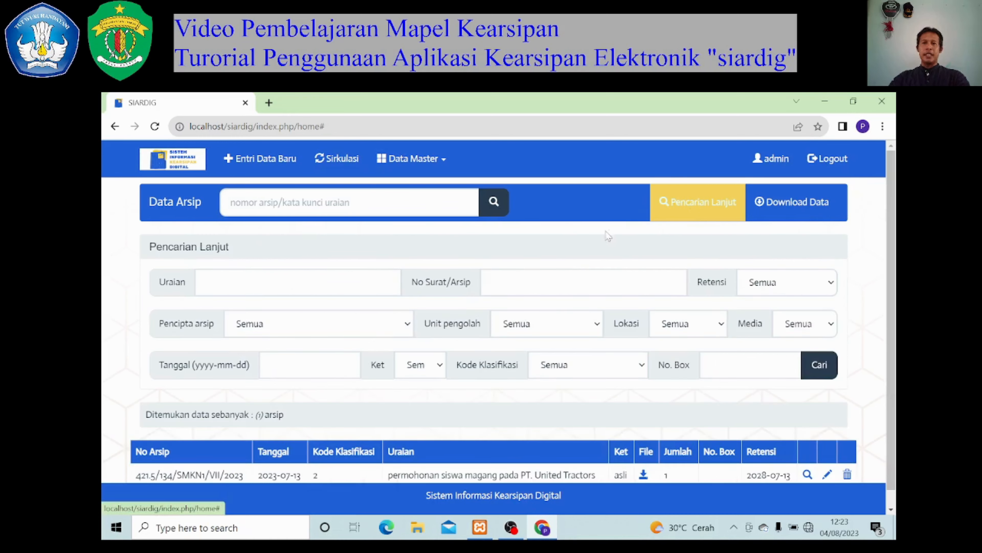
{"action": "scroll", "coordinate": [387, 344], "scroll_direction": "down", "scroll_amount": 1}
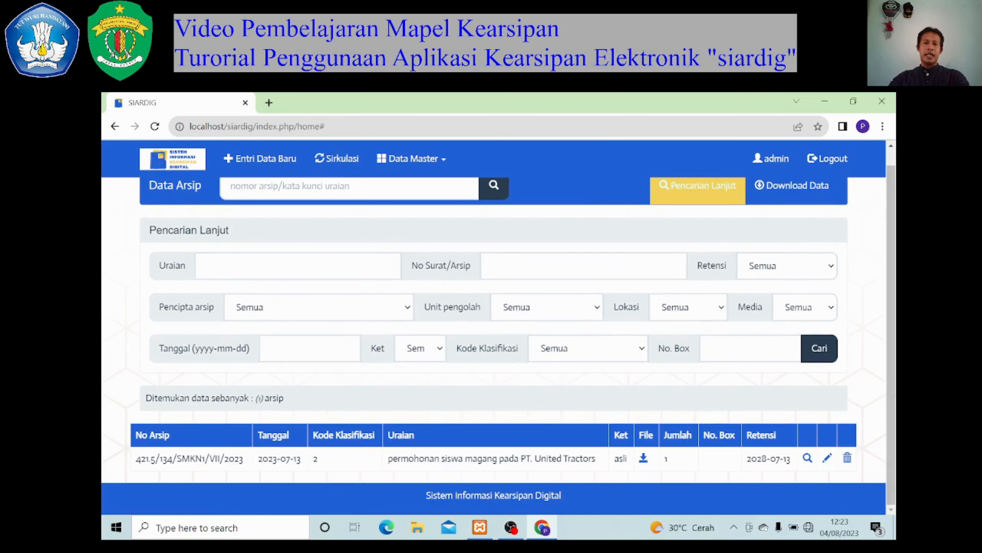
{"action": "left_click", "coordinate": [309, 348]}
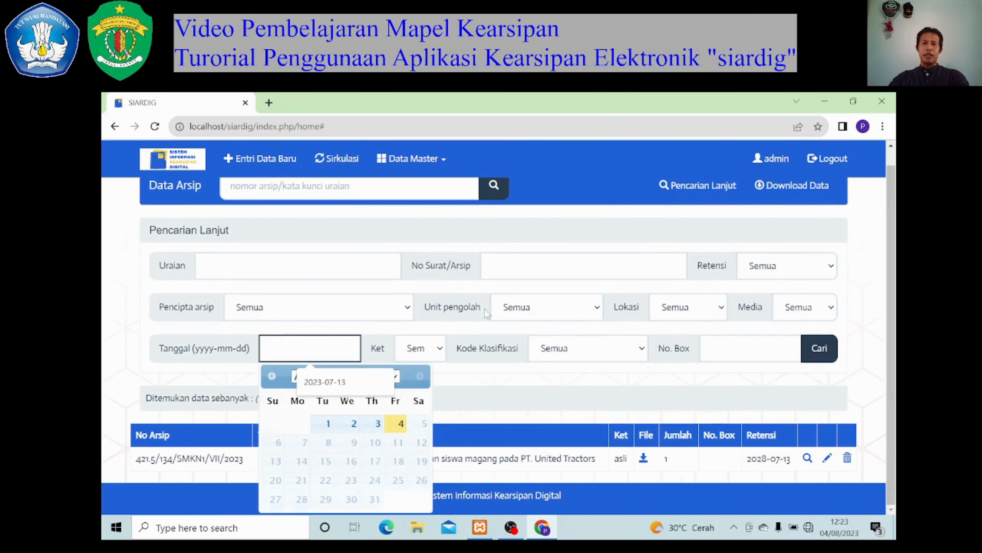
{"action": "left_click", "coordinate": [329, 267]}
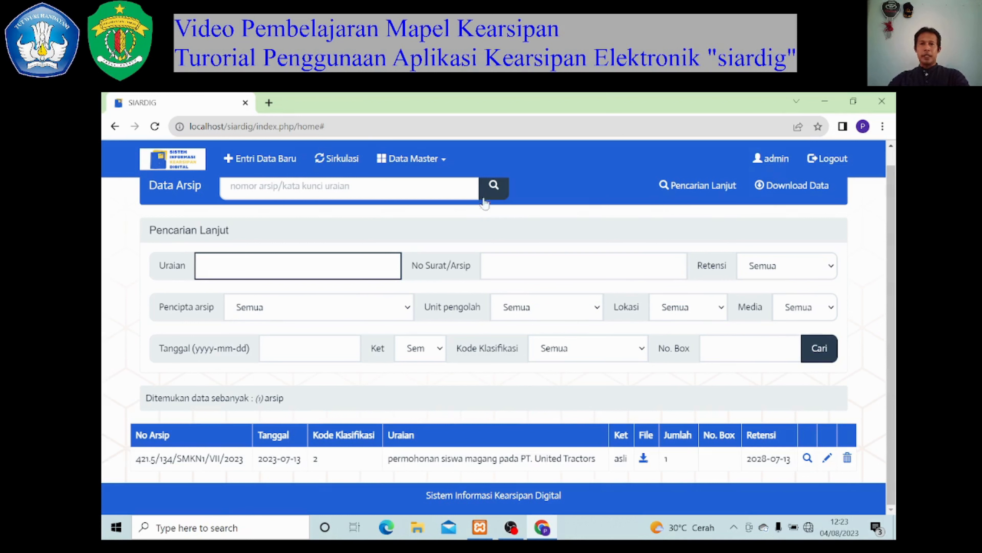
{"action": "left_click", "coordinate": [190, 157]}
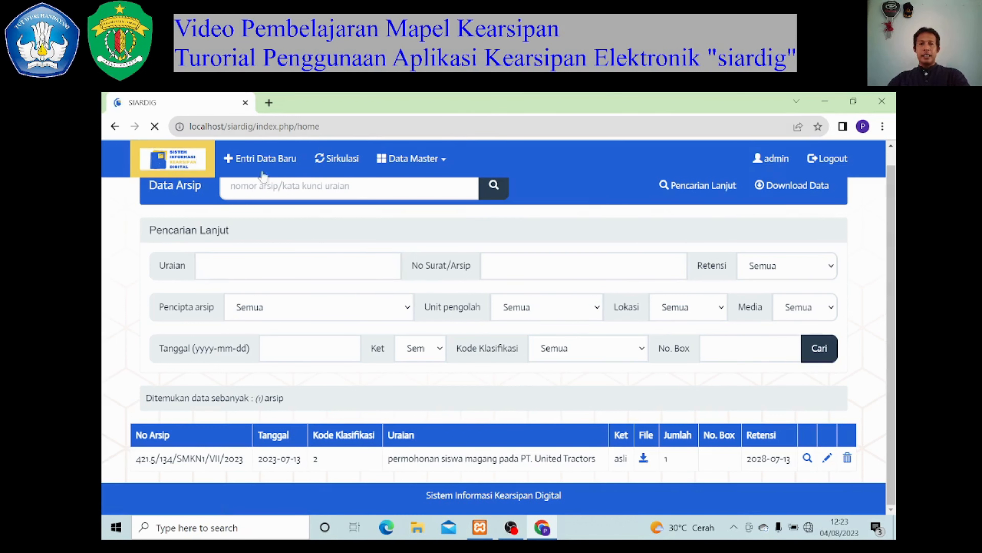